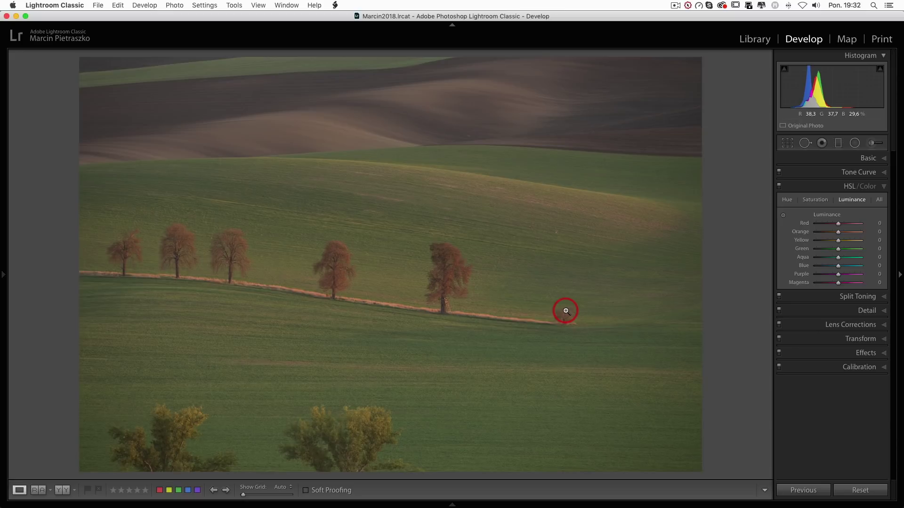
# Enable lens profile corrections and remove chromatic aberration
pyautogui.click(824, 324)
pyautogui.click(806, 266)
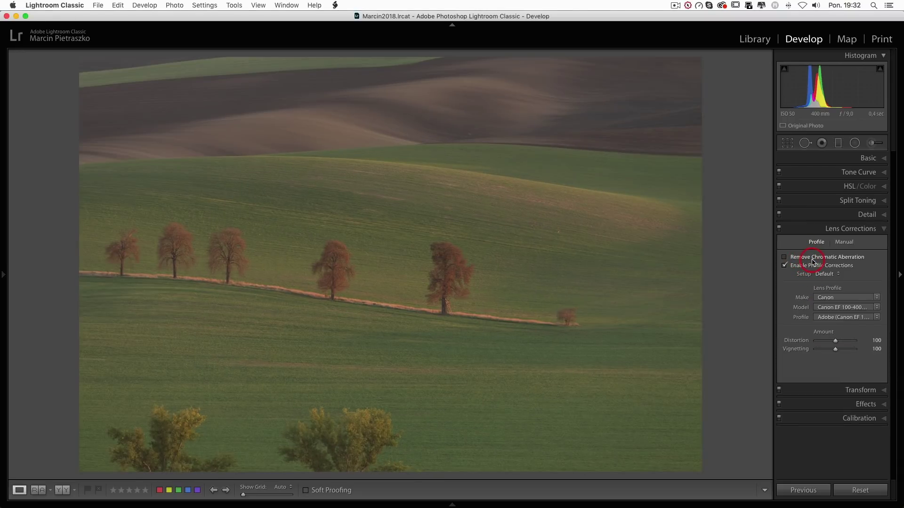
pyautogui.click(810, 258)
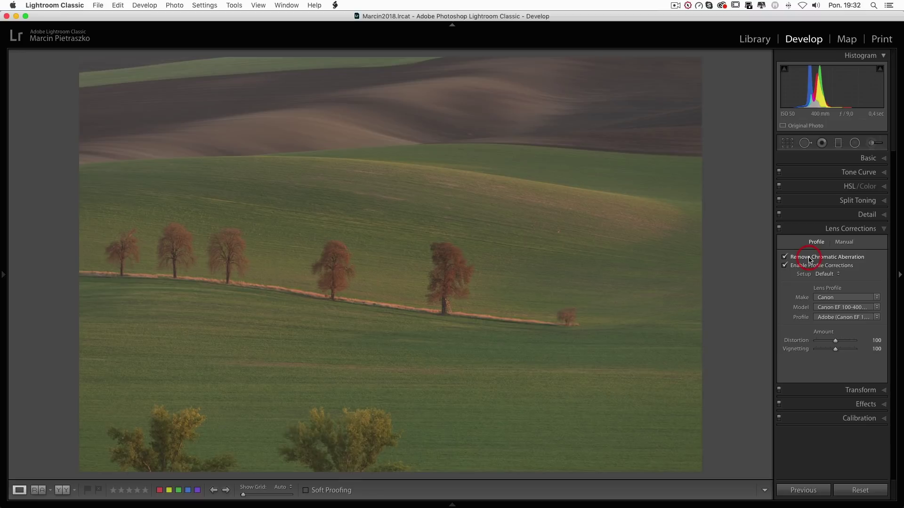
pyautogui.click(868, 231)
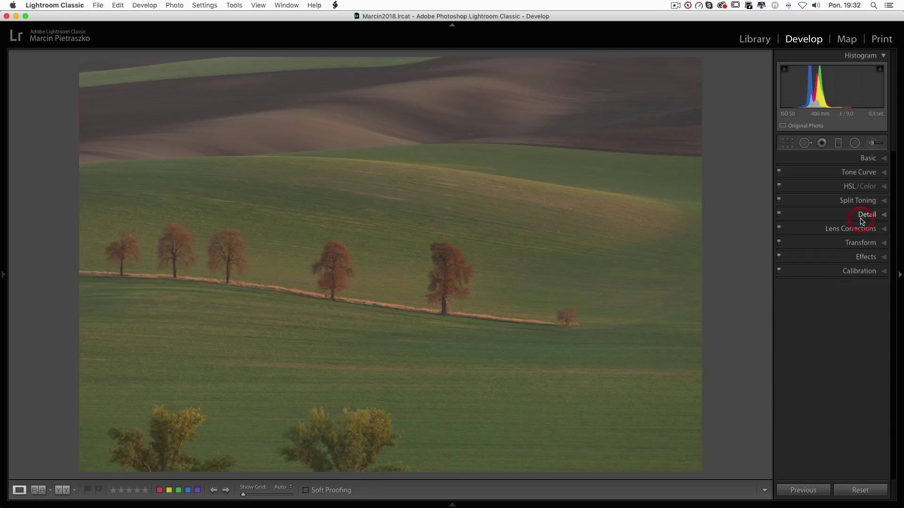
# Set luminance noise reduction to 20 in the Detail panel
pyautogui.click(862, 218)
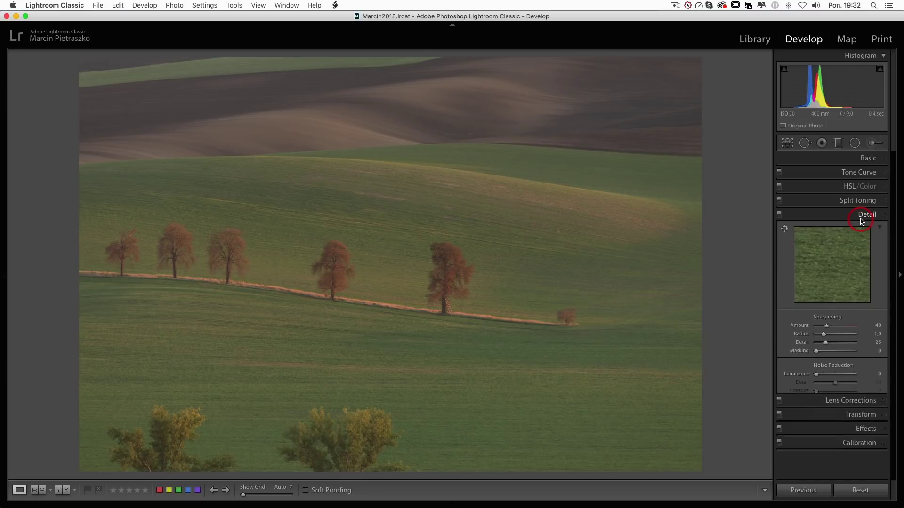
pyautogui.click(826, 374)
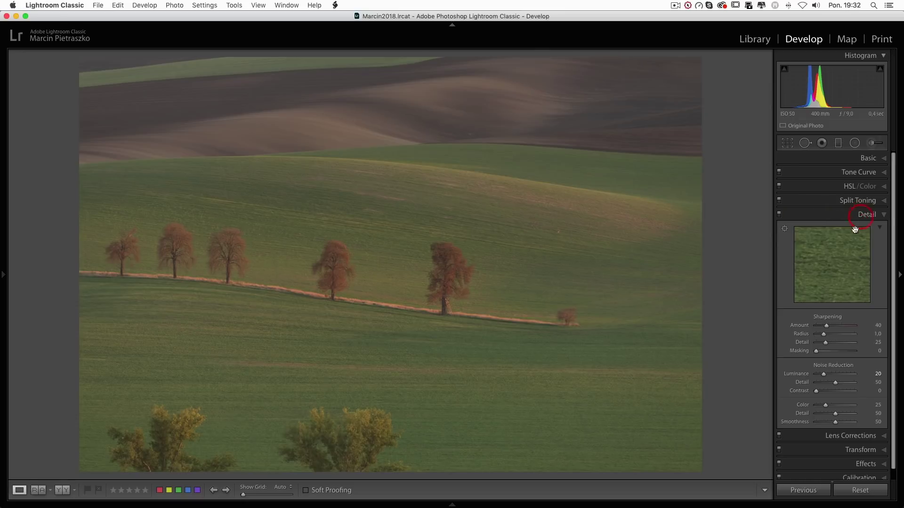
pyautogui.click(866, 216)
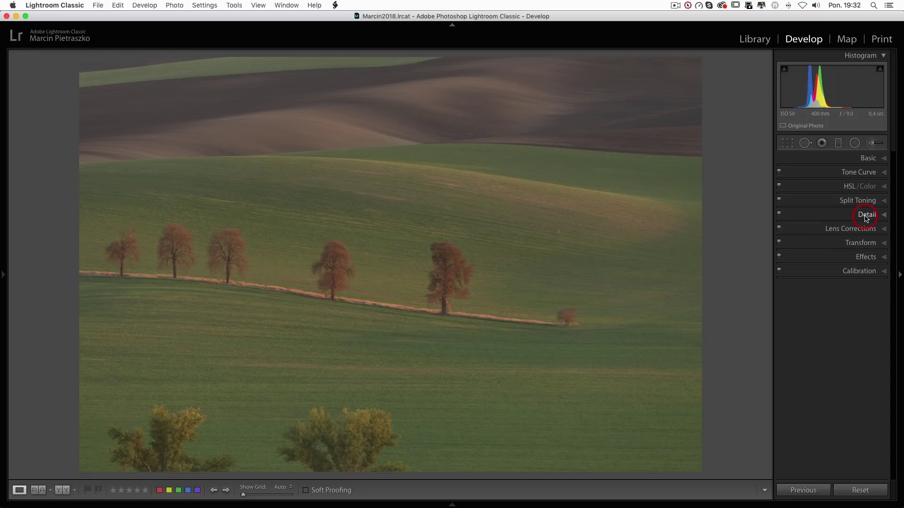
pyautogui.click(858, 163)
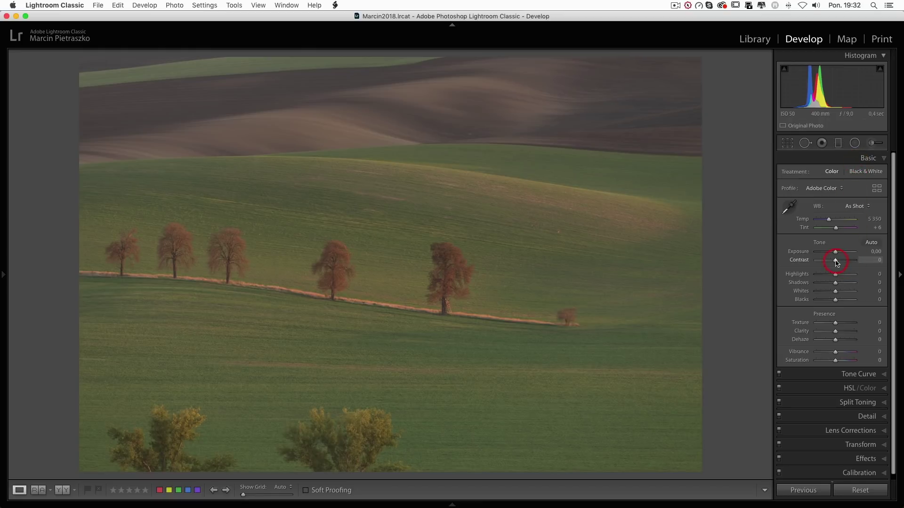
# Trial Contrast, Whites and Blacks changes, then reset all three back to 0
pyautogui.moveTo(836, 263); pyautogui.dragTo(841, 259)
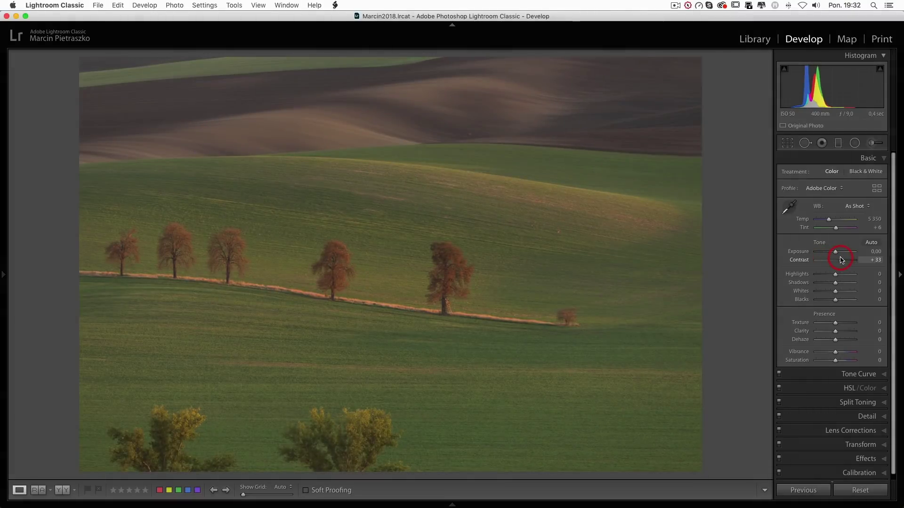
pyautogui.doubleClick(842, 260)
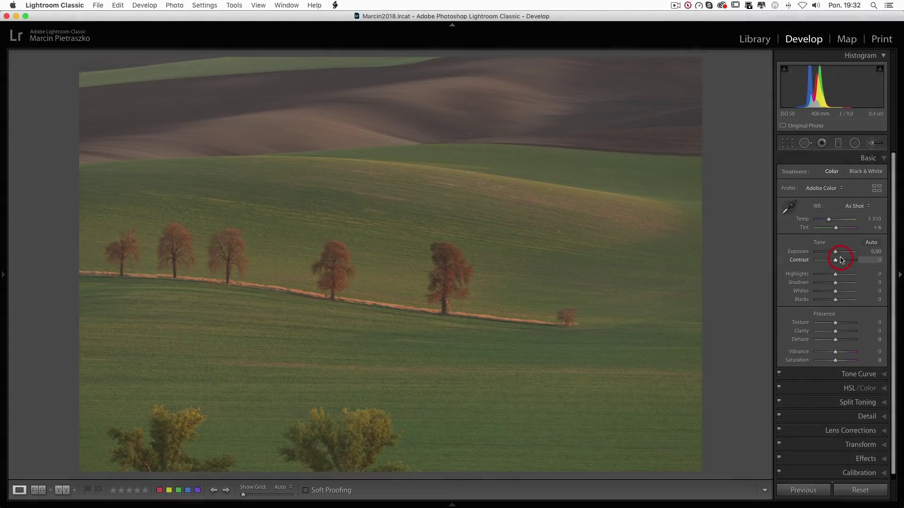
pyautogui.moveTo(836, 291)
pyautogui.mouseDown()
pyautogui.moveTo(847, 291)
pyautogui.moveTo(818, 301)
pyautogui.mouseUp()
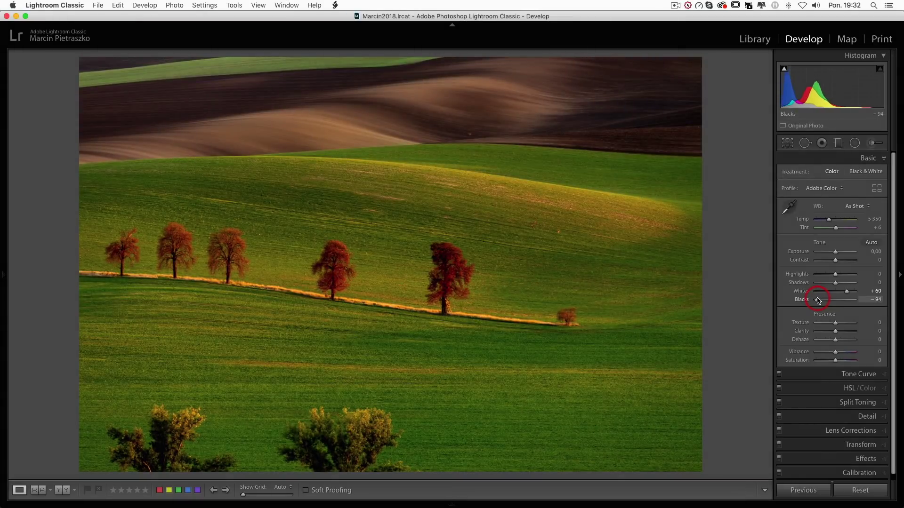
pyautogui.moveTo(818, 301); pyautogui.dragTo(831, 302)
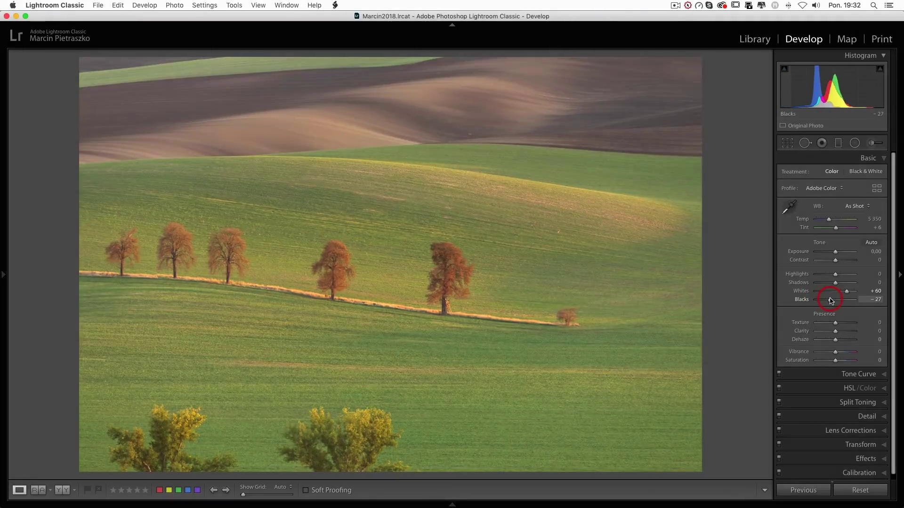
pyautogui.doubleClick(831, 300)
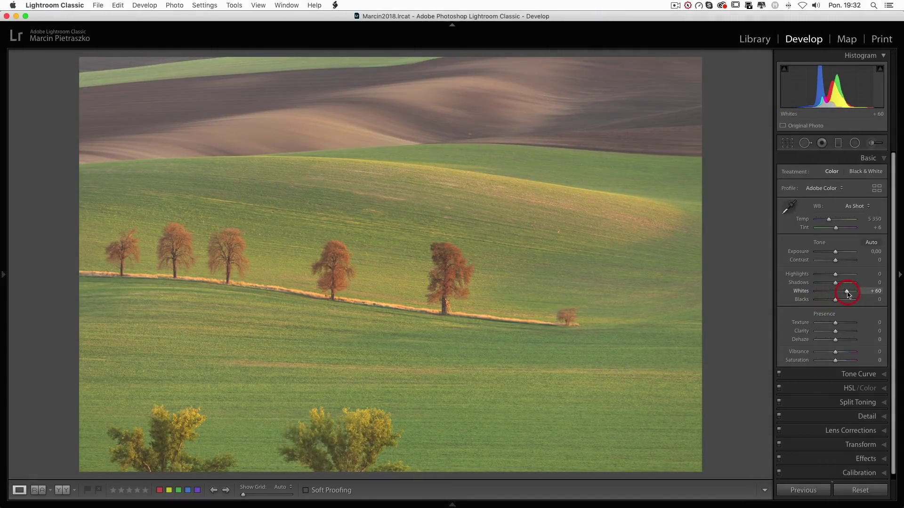
pyautogui.doubleClick(848, 292)
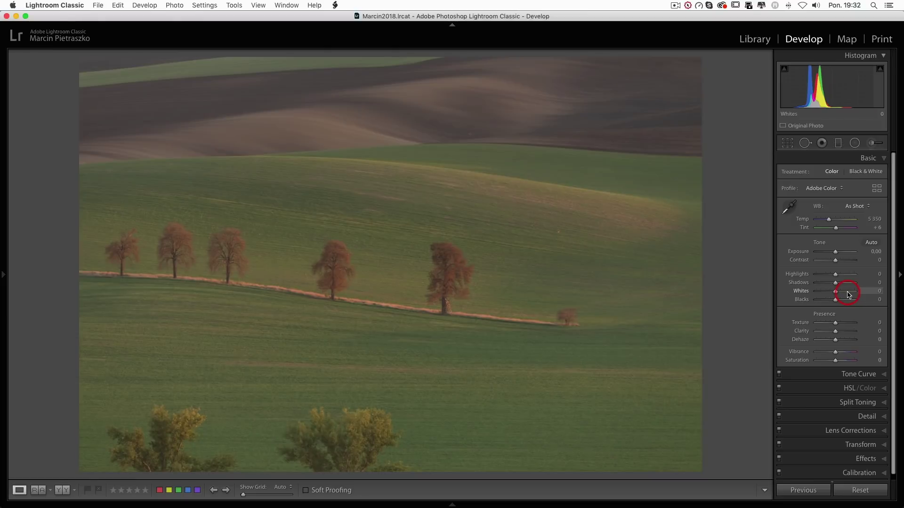
pyautogui.click(853, 375)
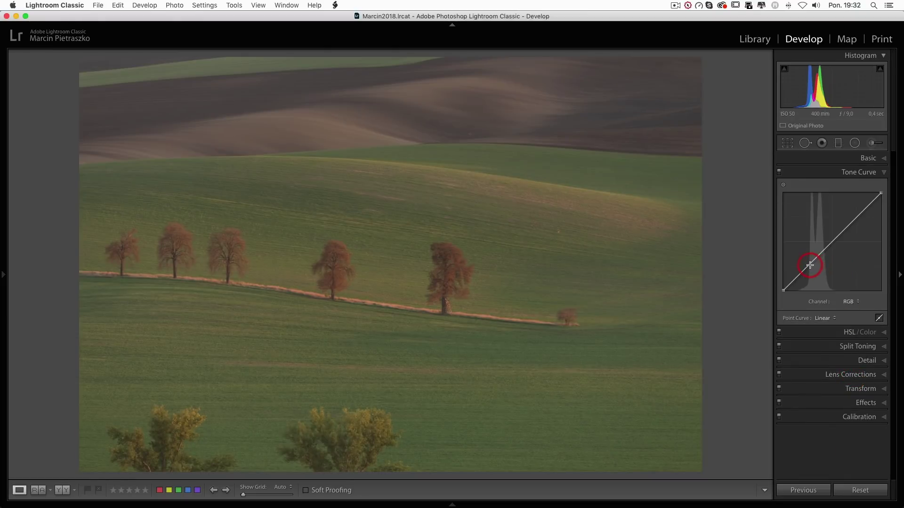
# Shape an S tone curve by lowering a shadow point and raising a highlight point
pyautogui.moveTo(806, 266); pyautogui.dragTo(811, 270)
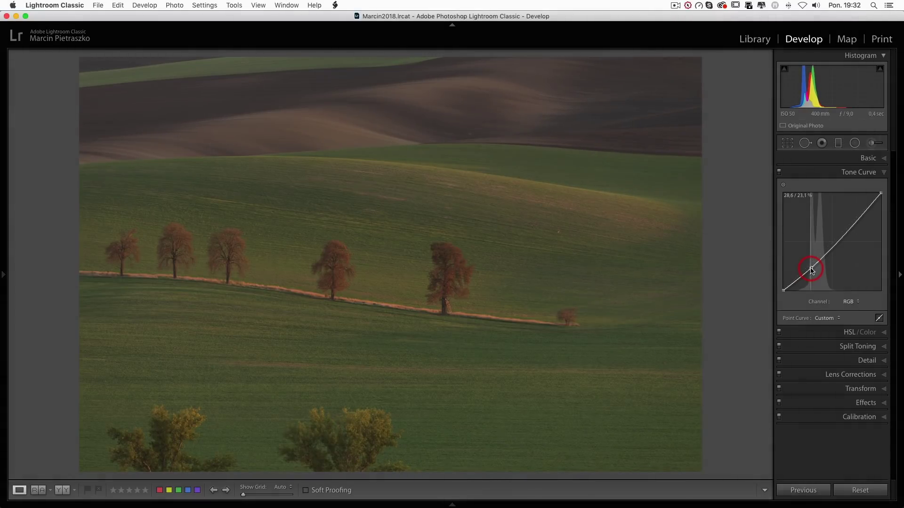
pyautogui.moveTo(857, 221); pyautogui.dragTo(856, 218)
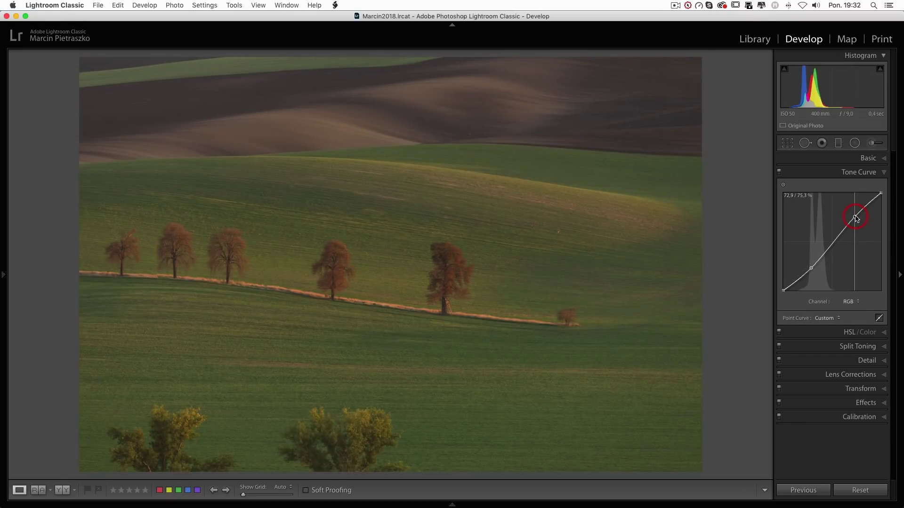
pyautogui.moveTo(815, 263); pyautogui.dragTo(813, 269)
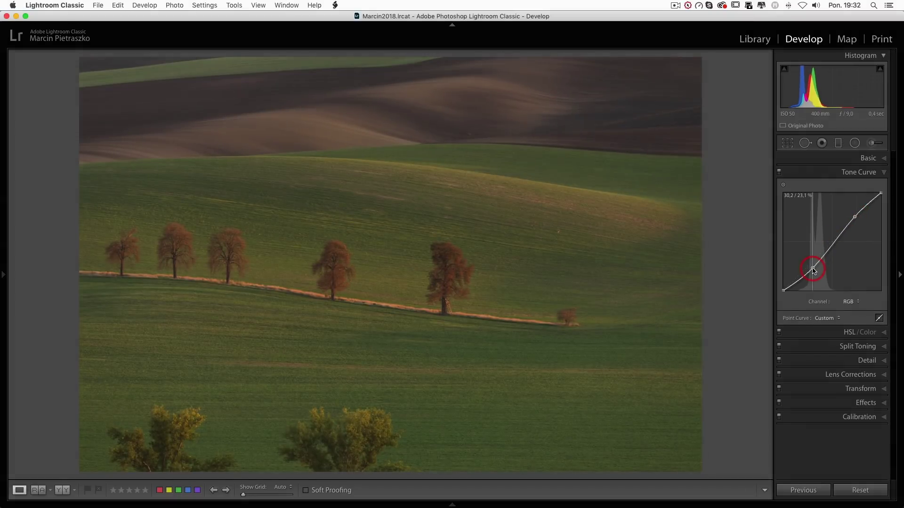
pyautogui.click(813, 269)
pyautogui.click(846, 159)
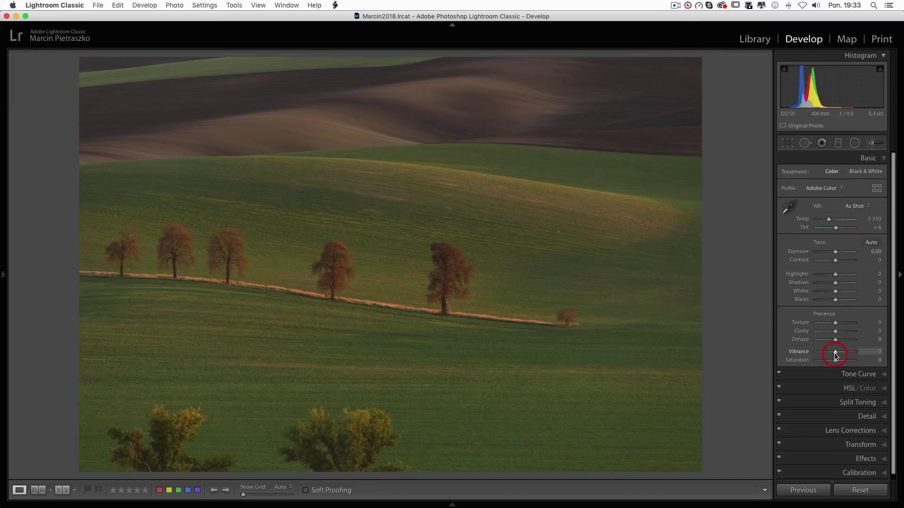
# Set Vibrance to +30, Shadows to -56 and Highlights to +49
pyautogui.moveTo(837, 356); pyautogui.dragTo(839, 356)
pyautogui.moveTo(841, 357); pyautogui.dragTo(841, 357)
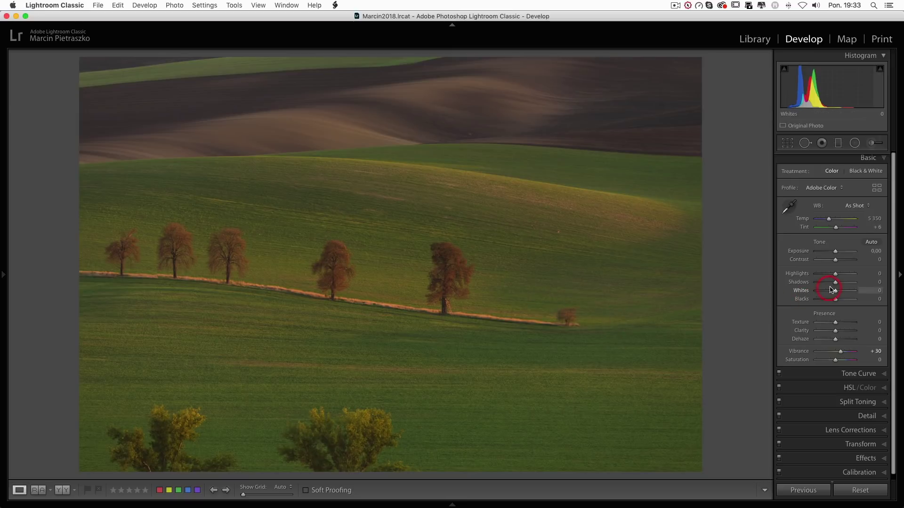
pyautogui.moveTo(834, 284); pyautogui.dragTo(822, 283)
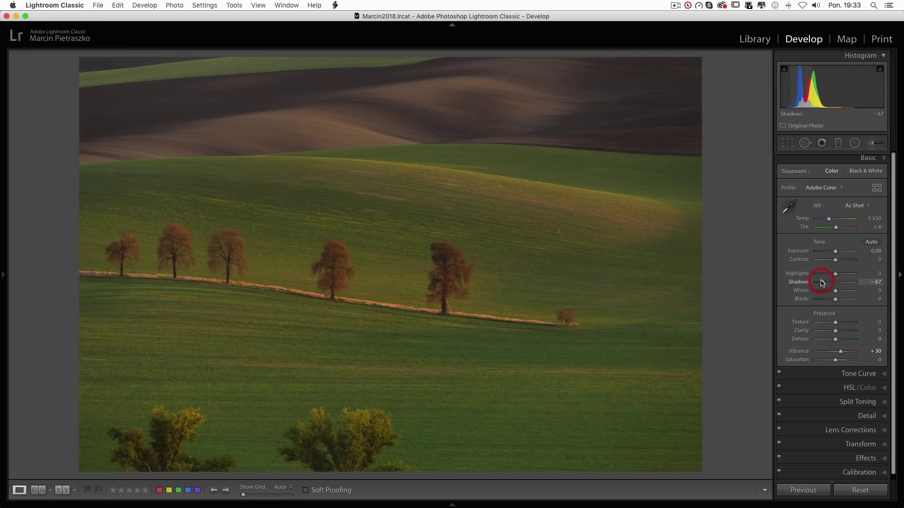
pyautogui.moveTo(823, 283); pyautogui.dragTo(873, 283)
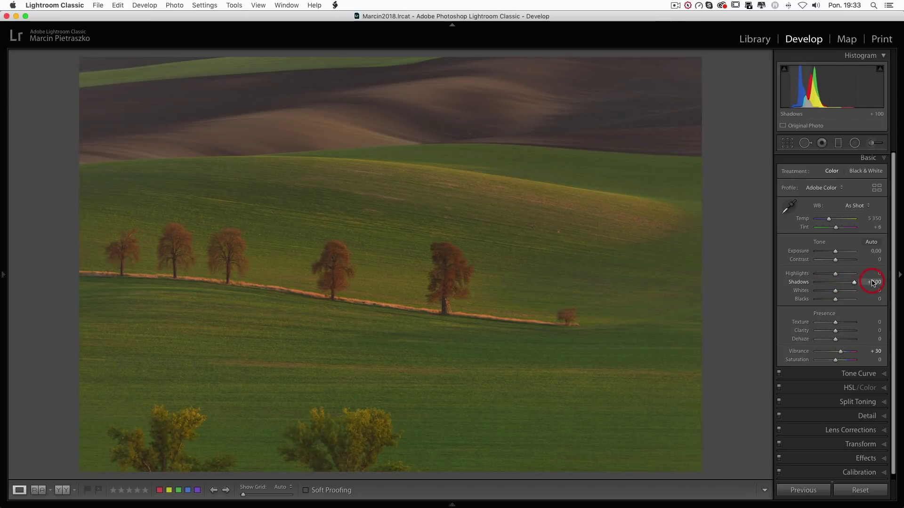
pyautogui.moveTo(873, 283); pyautogui.dragTo(824, 285)
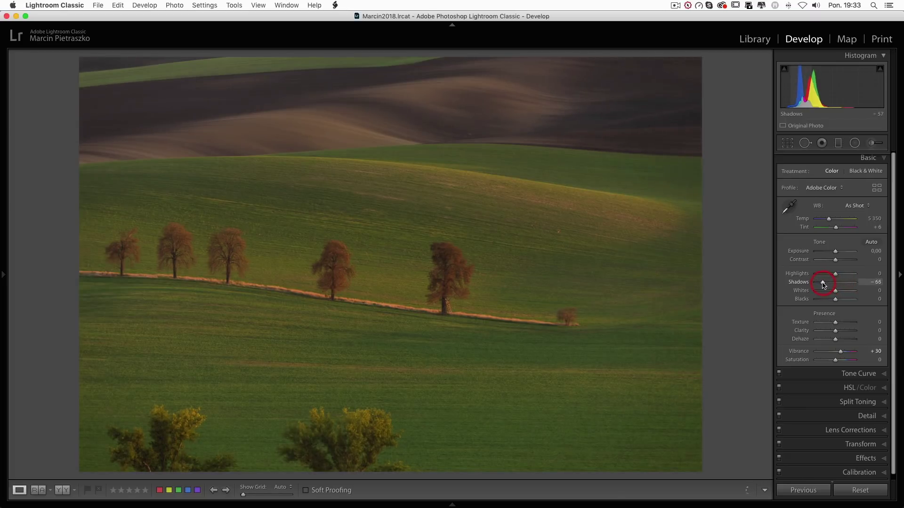
pyautogui.moveTo(822, 284); pyautogui.dragTo(824, 285)
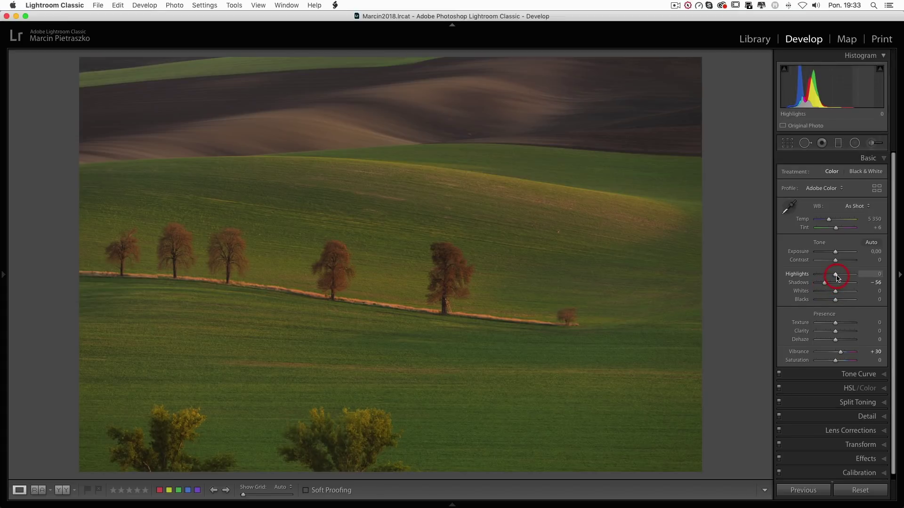
pyautogui.moveTo(836, 276); pyautogui.dragTo(845, 278)
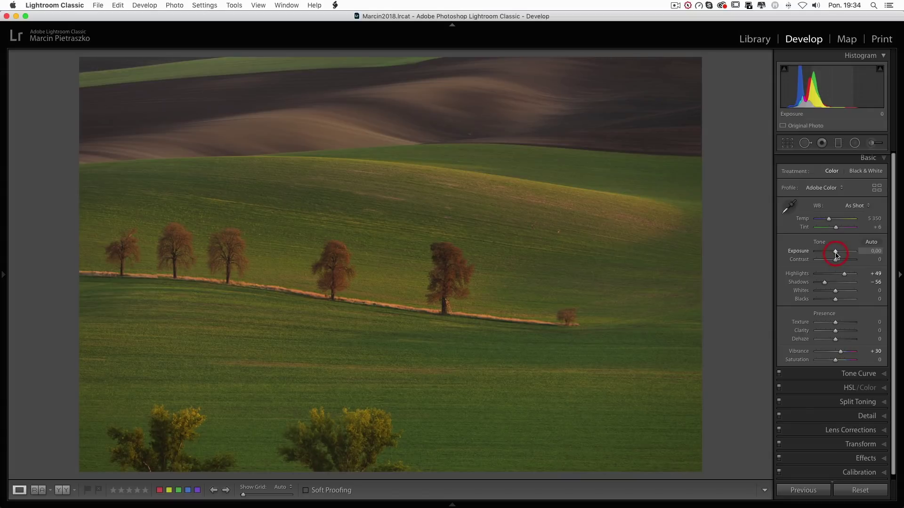
# Set Exposure +0.30, Whites +19, Blacks -19 and Dehaze +5, checking against the original
pyautogui.click(835, 255)
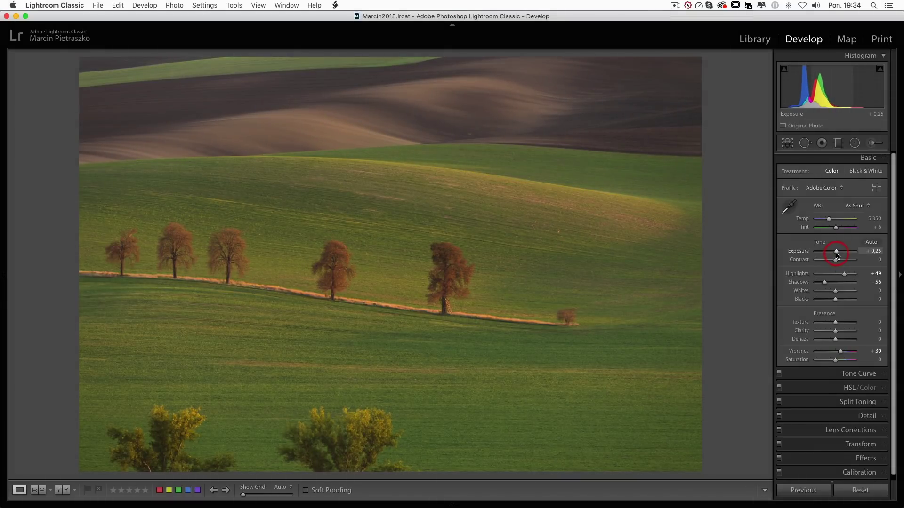
pyautogui.moveTo(836, 300); pyautogui.dragTo(834, 297)
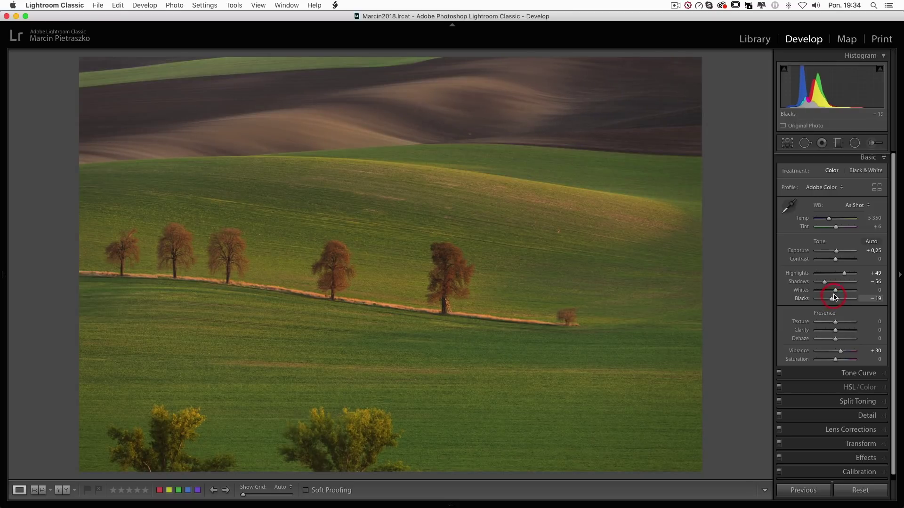
pyautogui.moveTo(835, 290); pyautogui.dragTo(838, 292)
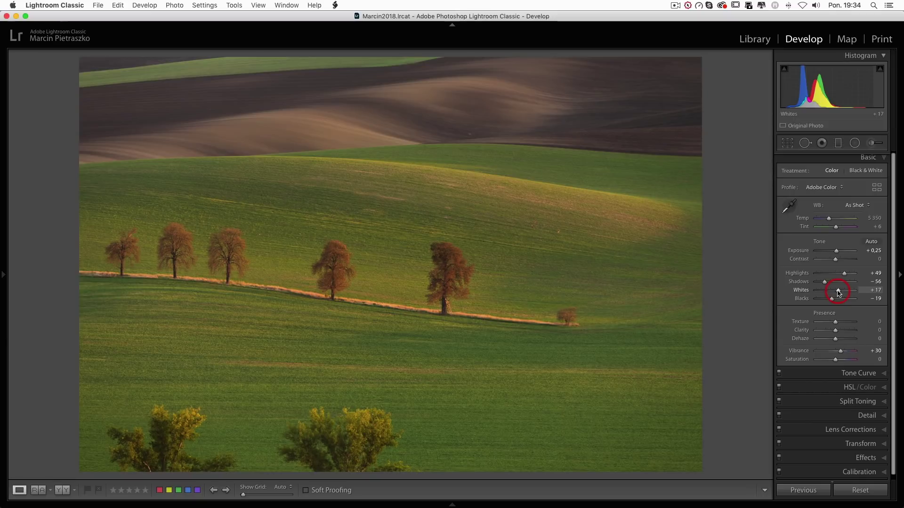
pyautogui.press('\\')
pyautogui.press('\\')
pyautogui.press('\\')
pyautogui.press('\\')
pyautogui.press('\\')
pyautogui.press('\\')
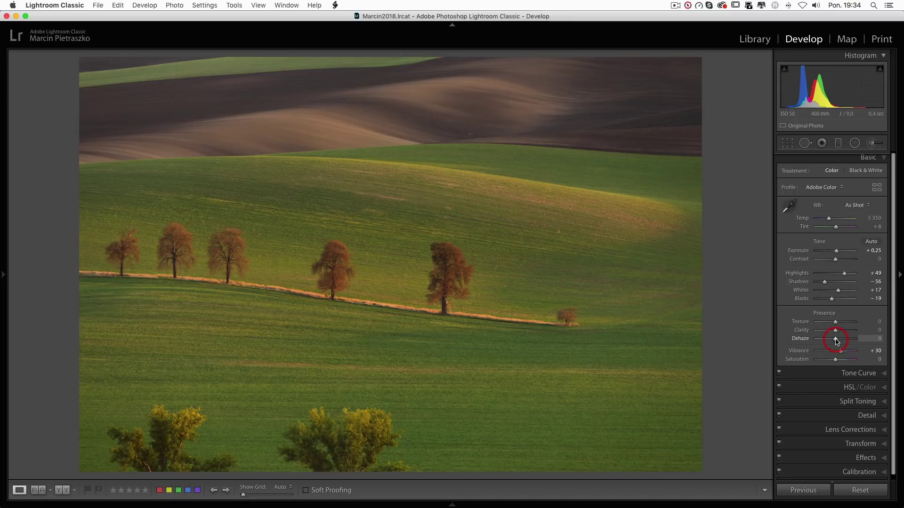
pyautogui.moveTo(836, 339); pyautogui.dragTo(836, 339)
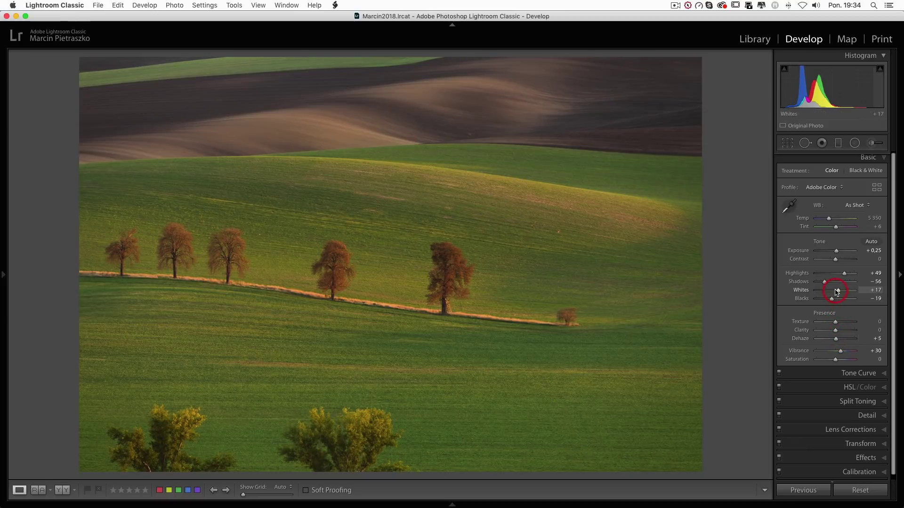
pyautogui.moveTo(839, 291); pyautogui.dragTo(840, 292)
pyautogui.moveTo(835, 253); pyautogui.dragTo(836, 255)
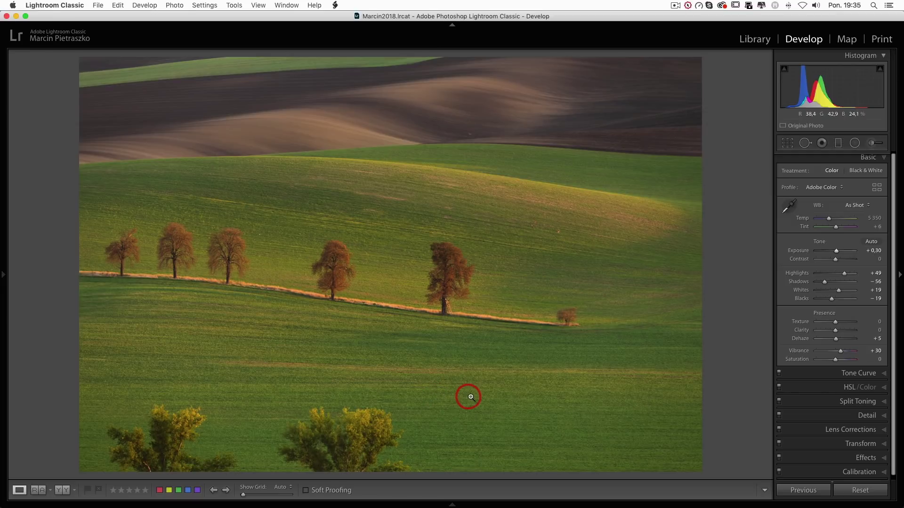
# Draw a graduated filter over the upper fields, tilted to follow the hills
pyautogui.click(839, 143)
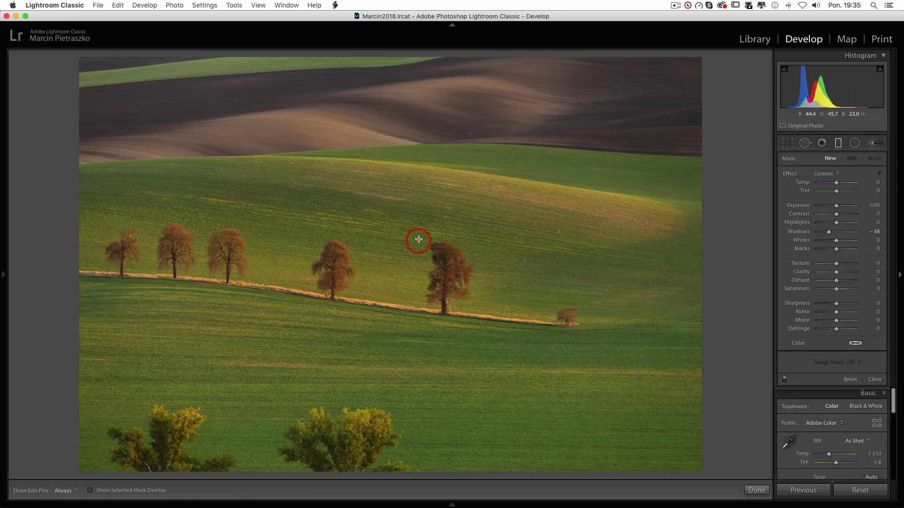
pyautogui.moveTo(404, 238)
pyautogui.mouseDown()
pyautogui.moveTo(391, 274)
pyautogui.moveTo(385, 382)
pyautogui.mouseUp()
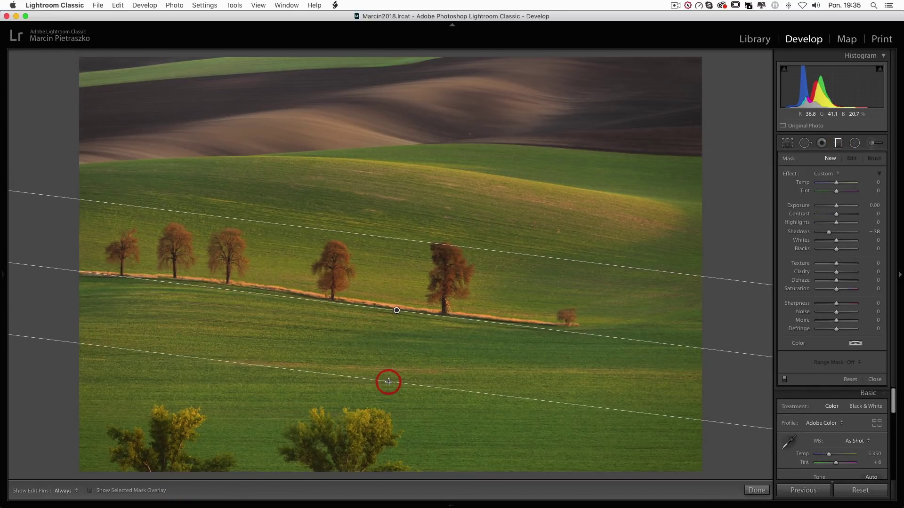
pyautogui.moveTo(385, 382); pyautogui.dragTo(391, 376)
pyautogui.moveTo(397, 310); pyautogui.dragTo(394, 237)
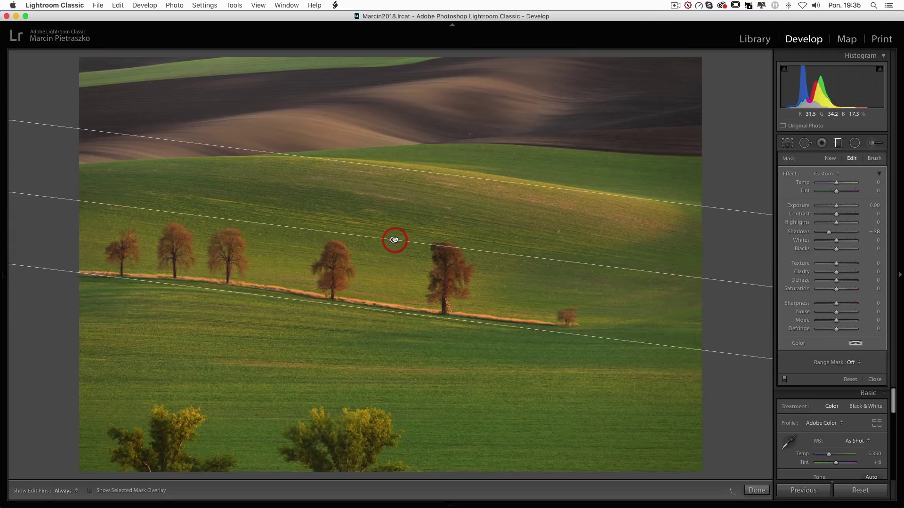
pyautogui.moveTo(414, 169); pyautogui.dragTo(417, 115)
# Give the filter Shadows 0, Highlights +34, Blacks -17 and Clarity -35, shifting it slightly lower
pyautogui.doubleClick(791, 175)
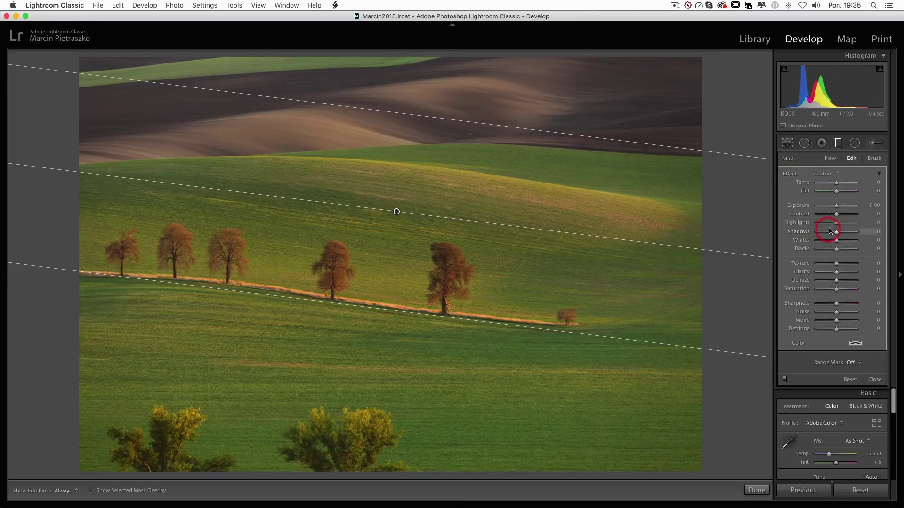
pyautogui.moveTo(838, 226)
pyautogui.mouseDown()
pyautogui.moveTo(849, 227)
pyautogui.moveTo(843, 222)
pyautogui.moveTo(834, 252)
pyautogui.mouseUp()
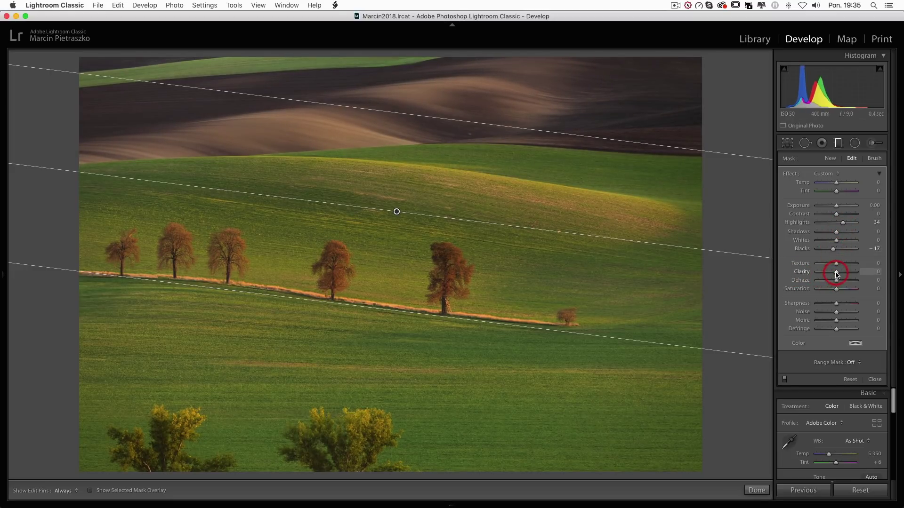
pyautogui.moveTo(836, 275); pyautogui.dragTo(830, 273)
pyautogui.moveTo(830, 273); pyautogui.dragTo(830, 273)
pyautogui.click(397, 212)
pyautogui.moveTo(397, 212); pyautogui.dragTo(395, 223)
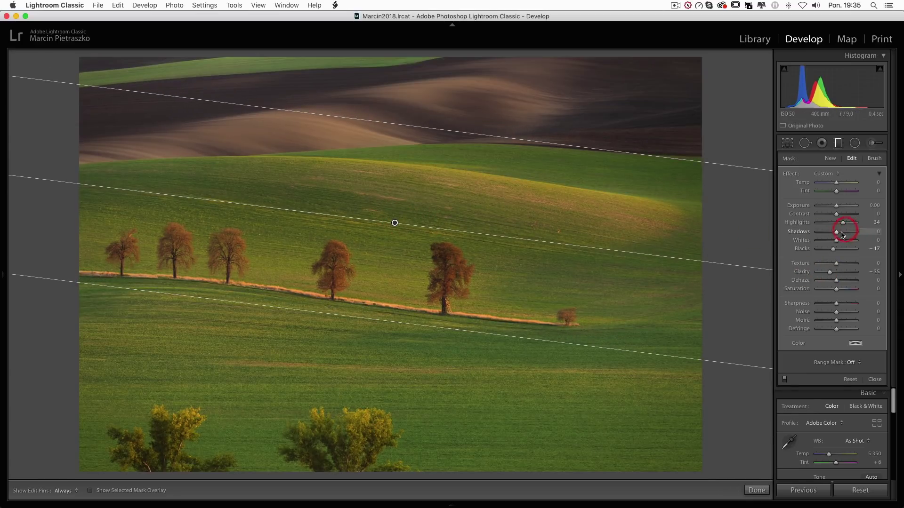
# Set the filter's Clarity to -55, Texture to 0, and extend its top edge up the hills
pyautogui.doubleClick(830, 273)
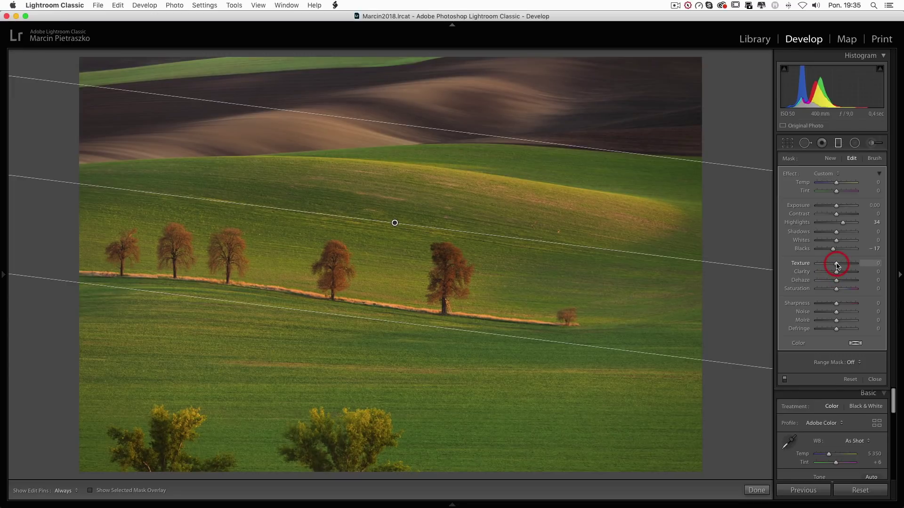
pyautogui.moveTo(837, 266)
pyautogui.mouseDown()
pyautogui.moveTo(801, 263)
pyautogui.moveTo(868, 265)
pyautogui.mouseUp()
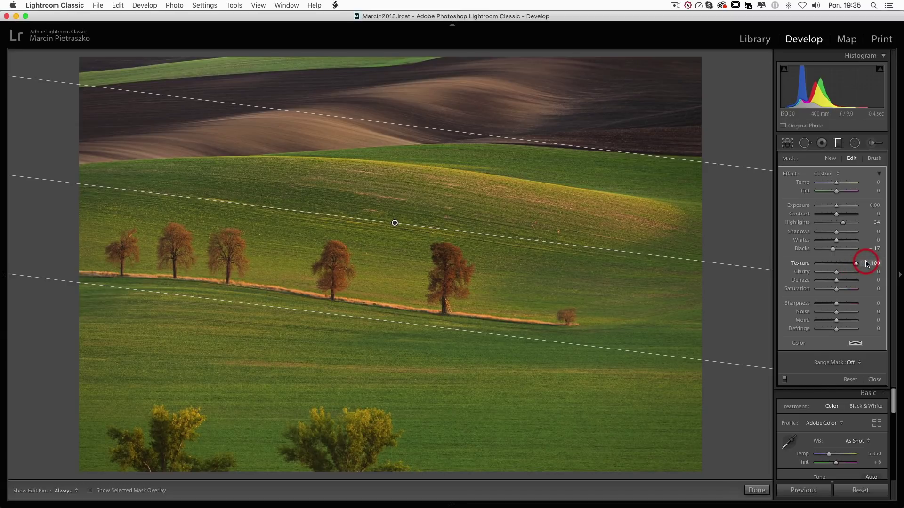
pyautogui.moveTo(867, 264); pyautogui.dragTo(812, 263)
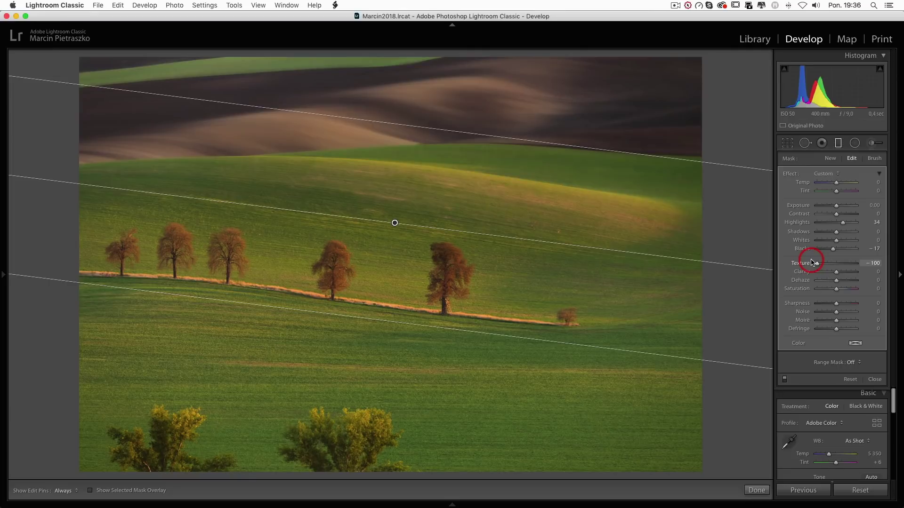
pyautogui.moveTo(812, 263); pyautogui.dragTo(836, 264)
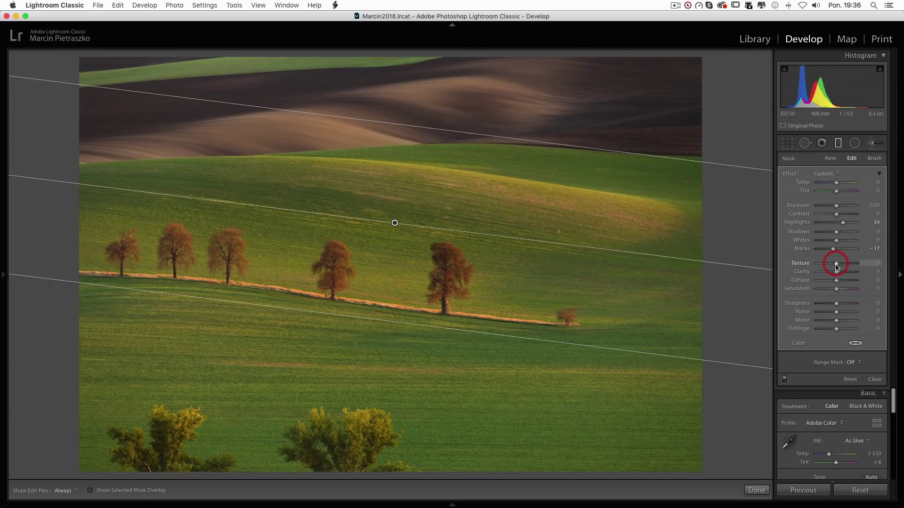
pyautogui.moveTo(836, 274); pyautogui.dragTo(826, 272)
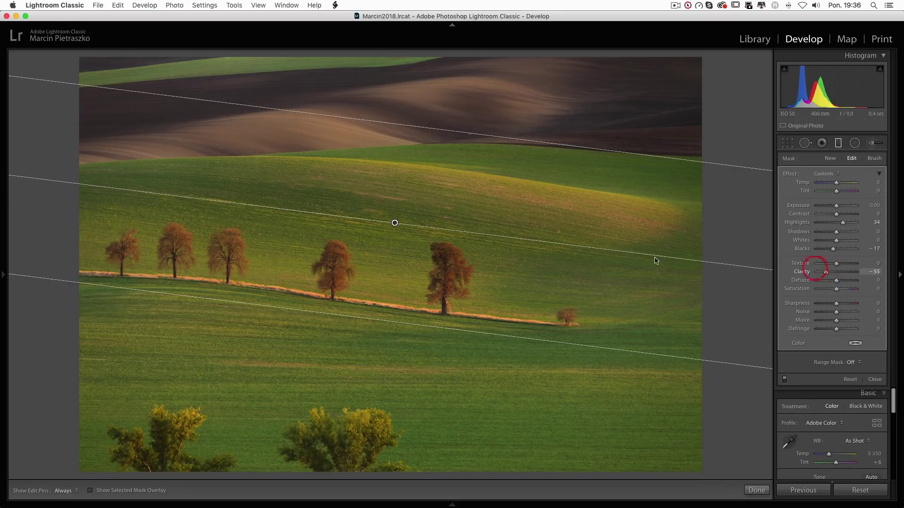
pyautogui.moveTo(395, 223); pyautogui.dragTo(396, 229)
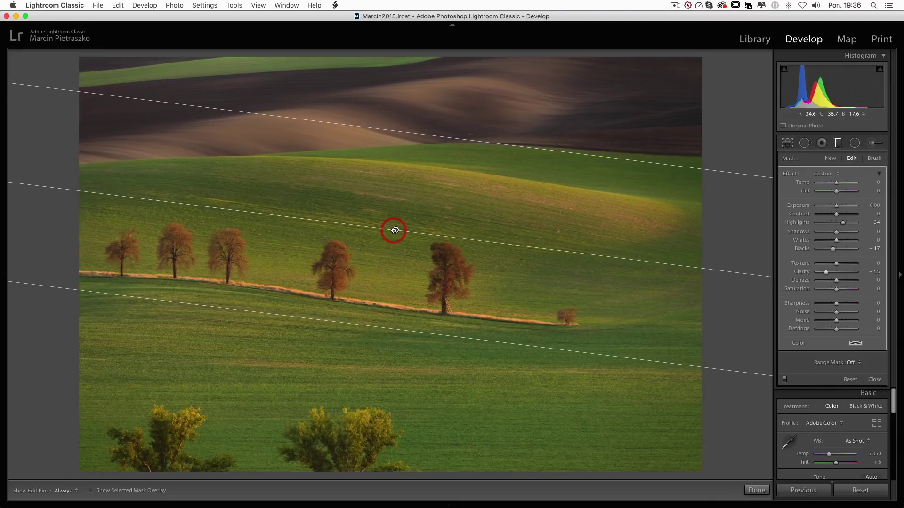
pyautogui.moveTo(418, 135); pyautogui.dragTo(424, 121)
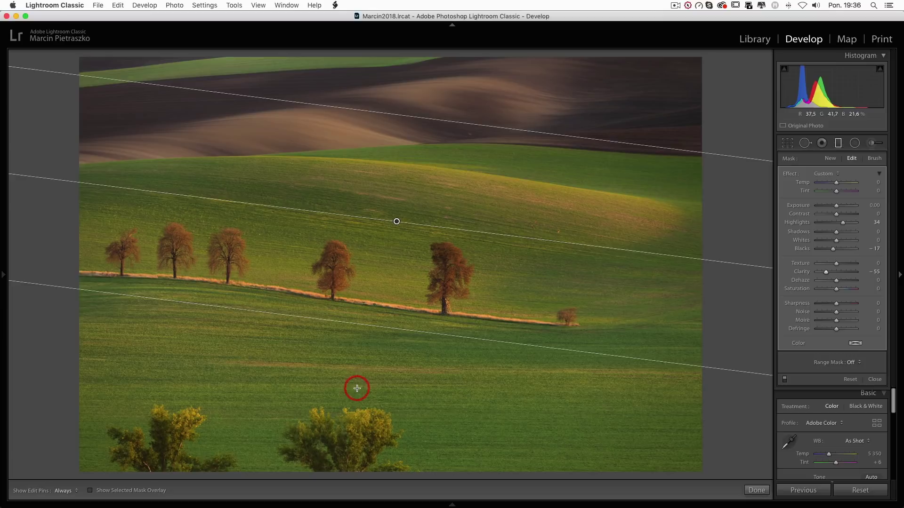
# Add a lower-field graduated filter with Temp 19, Contrast 10, Saturation 6 and Clarity -10
pyautogui.moveTo(353, 394); pyautogui.dragTo(367, 301)
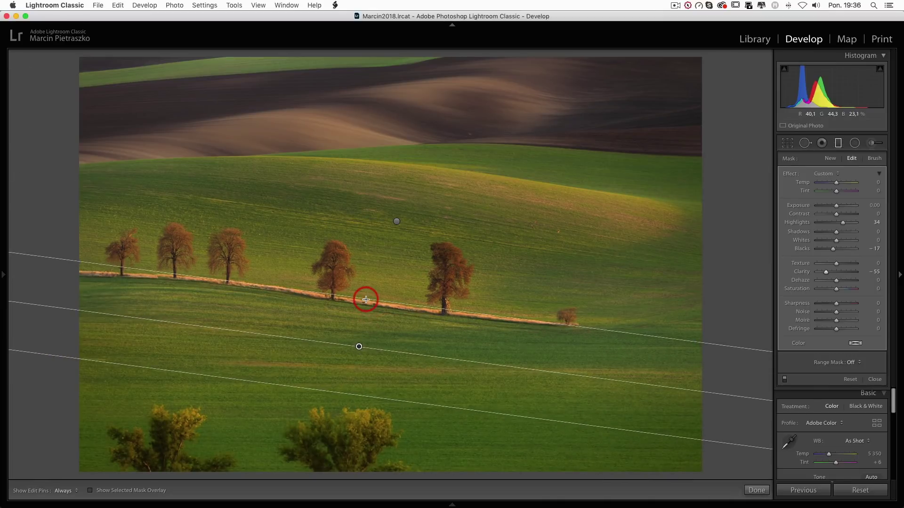
pyautogui.moveTo(343, 394); pyautogui.dragTo(319, 460)
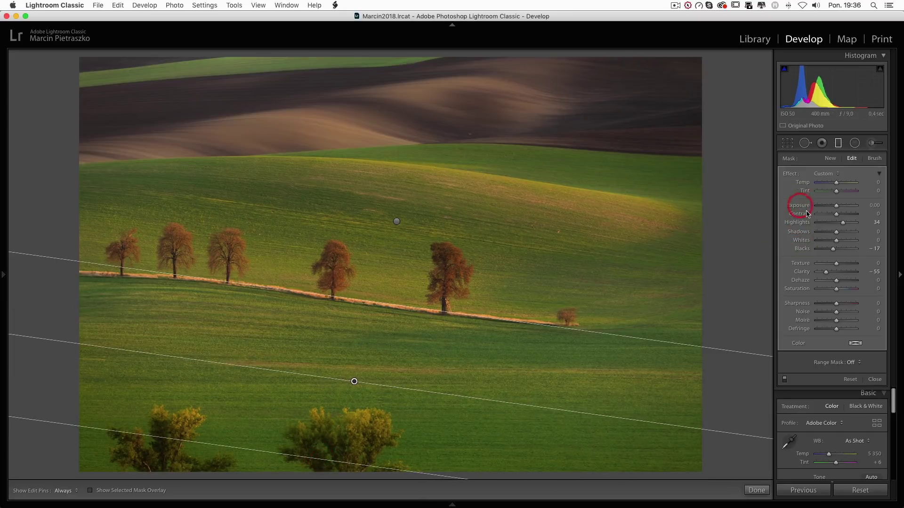
pyautogui.moveTo(829, 276)
pyautogui.mouseDown()
pyautogui.moveTo(820, 274)
pyautogui.moveTo(833, 274)
pyautogui.mouseUp()
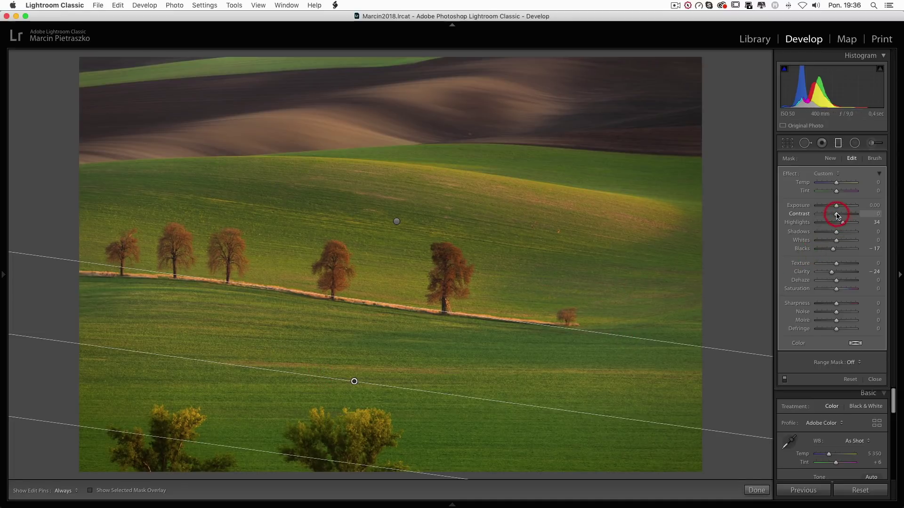
pyautogui.moveTo(839, 216); pyautogui.dragTo(840, 215)
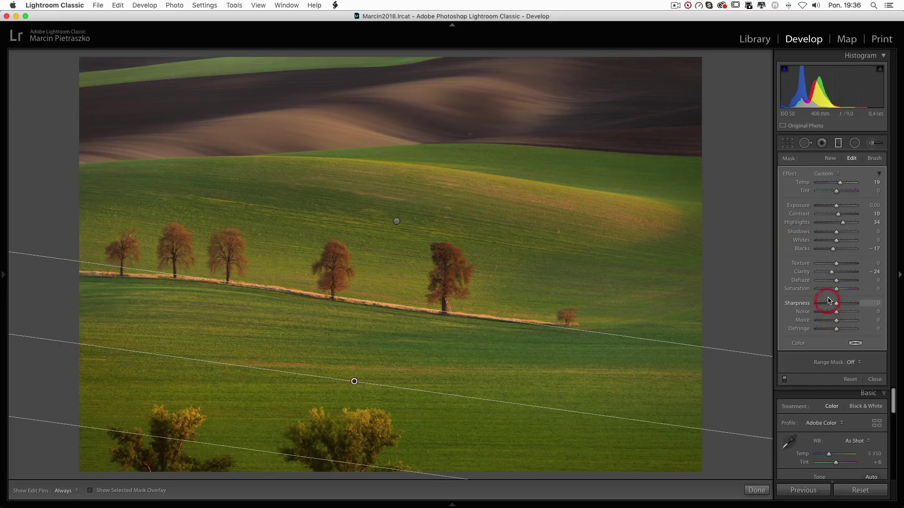
pyautogui.moveTo(838, 289); pyautogui.dragTo(841, 290)
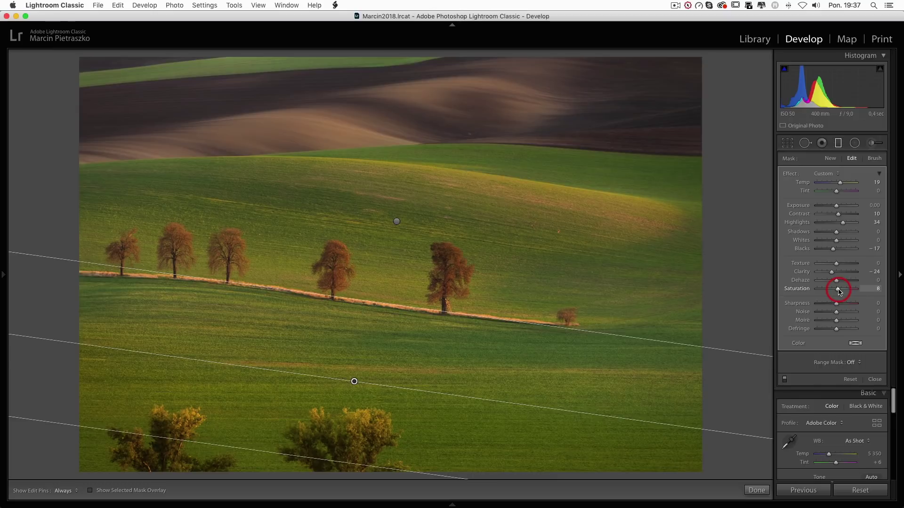
pyautogui.click(832, 274)
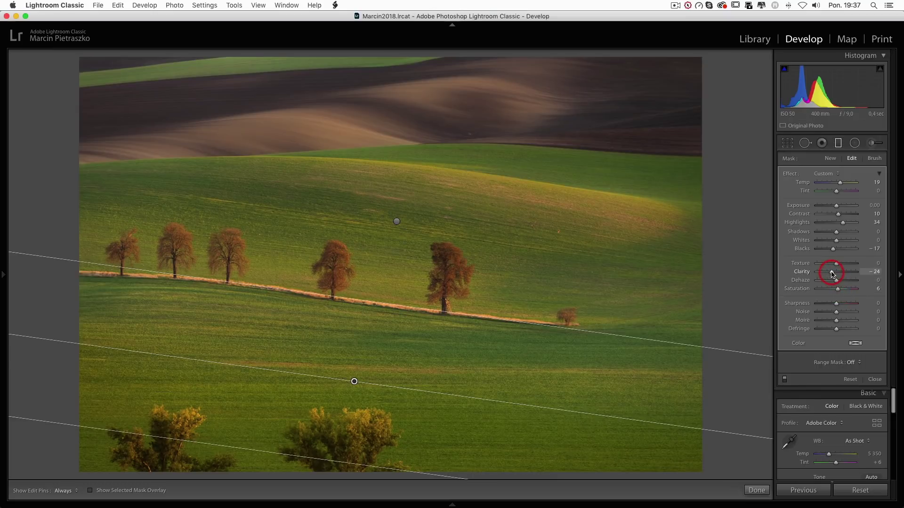
pyautogui.moveTo(832, 275); pyautogui.dragTo(834, 275)
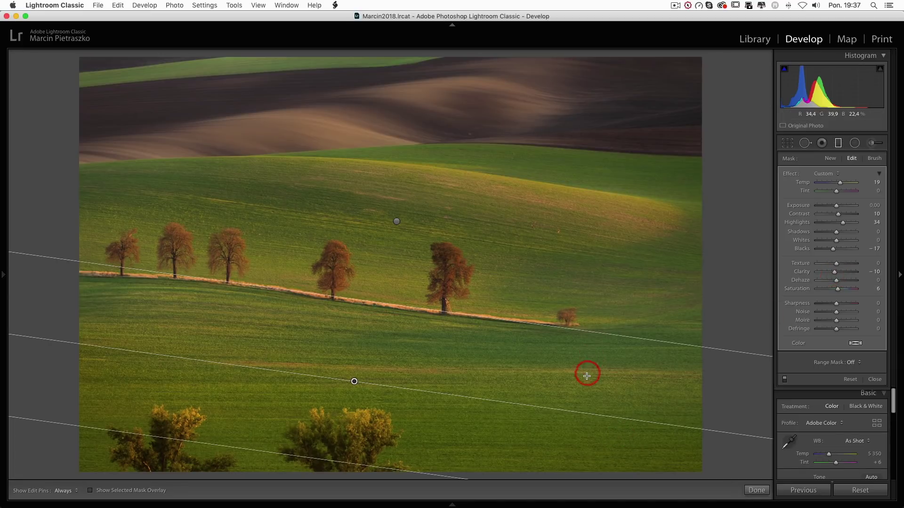
# Finish the graduated filters, compare before and after, and show the HSL Luminance sliders
pyautogui.click(746, 492)
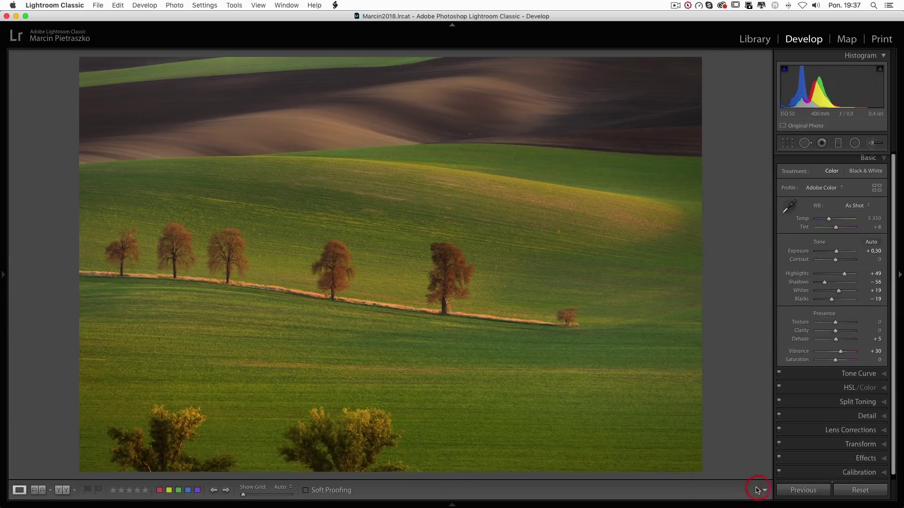
pyautogui.press('\\')
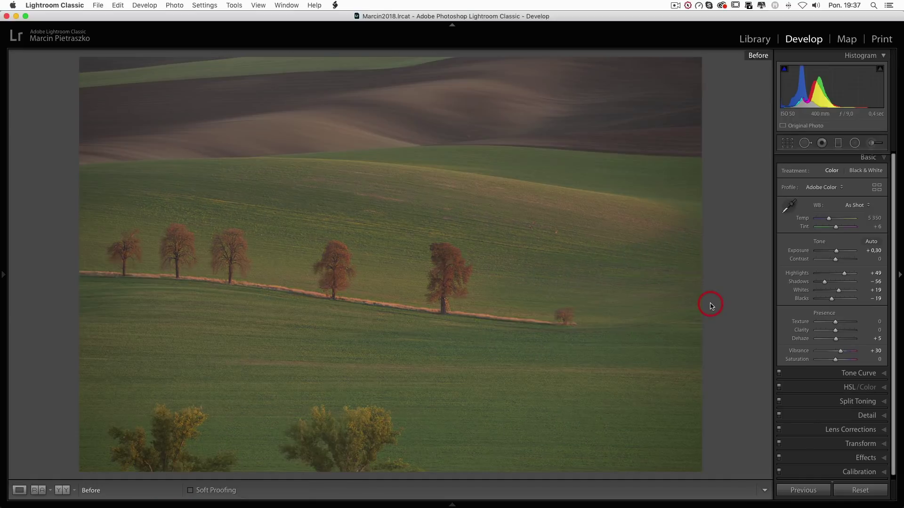
pyautogui.press('\\')
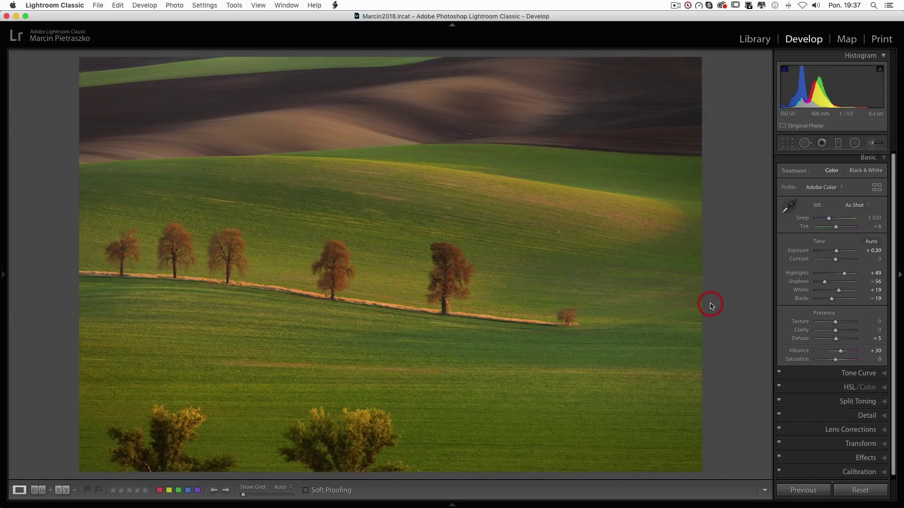
pyautogui.click(841, 390)
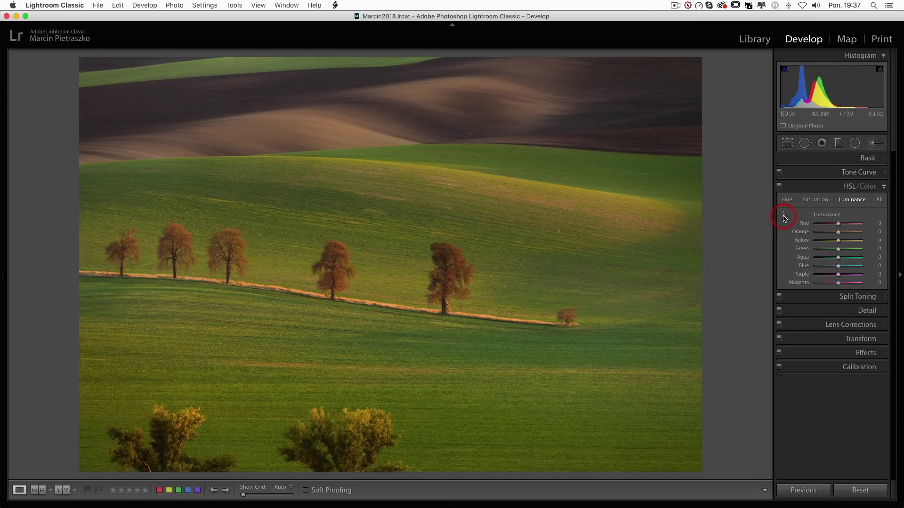
# Darken the reds in HSL Luminance by dragging on the photo
pyautogui.click(784, 216)
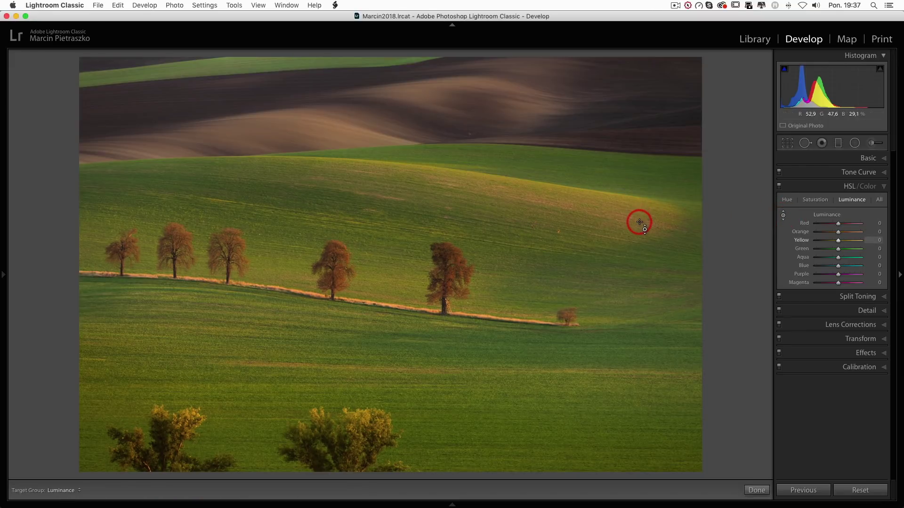
pyautogui.moveTo(638, 221); pyautogui.dragTo(641, 203)
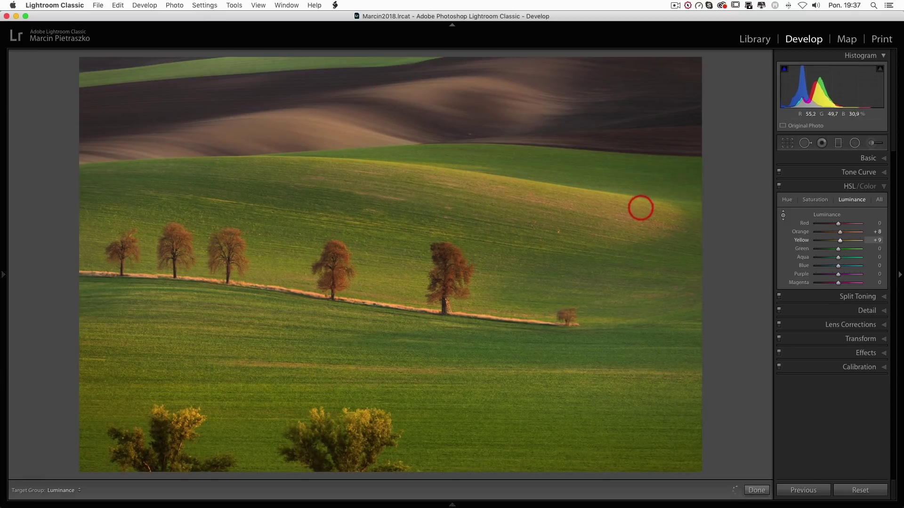
pyautogui.moveTo(641, 202); pyautogui.dragTo(640, 234)
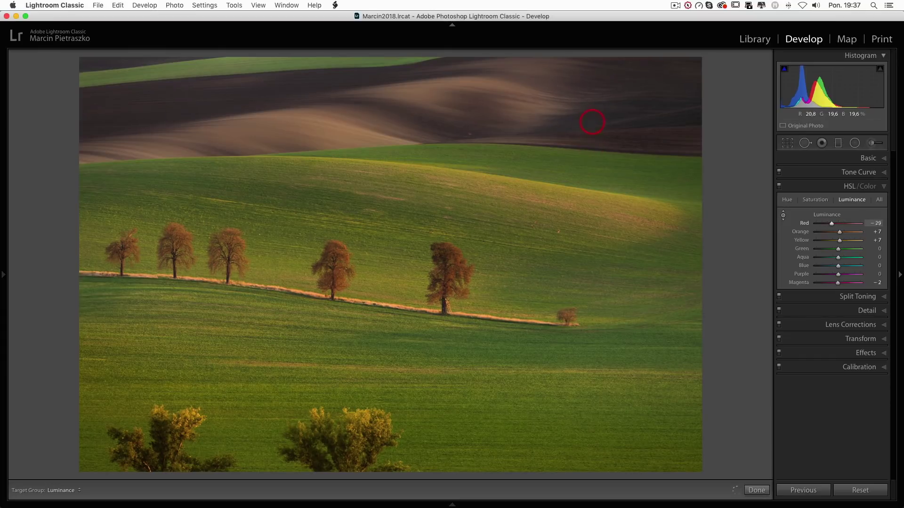
pyautogui.moveTo(593, 92); pyautogui.dragTo(593, 133)
# Boost Orange saturation to +45 and Yellow to +24 by dragging on the photo
pyautogui.click(812, 201)
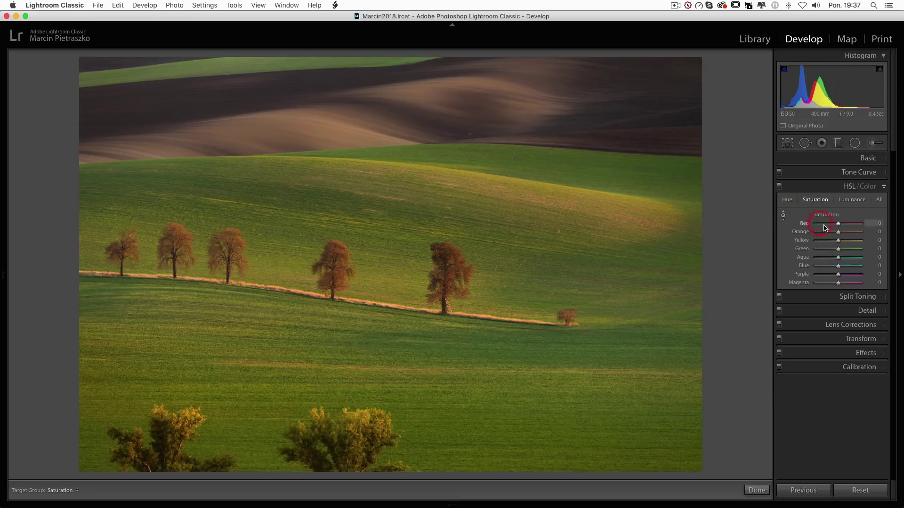
pyautogui.moveTo(627, 220)
pyautogui.mouseDown()
pyautogui.moveTo(614, 141)
pyautogui.moveTo(614, 173)
pyautogui.moveTo(612, 156)
pyautogui.mouseUp()
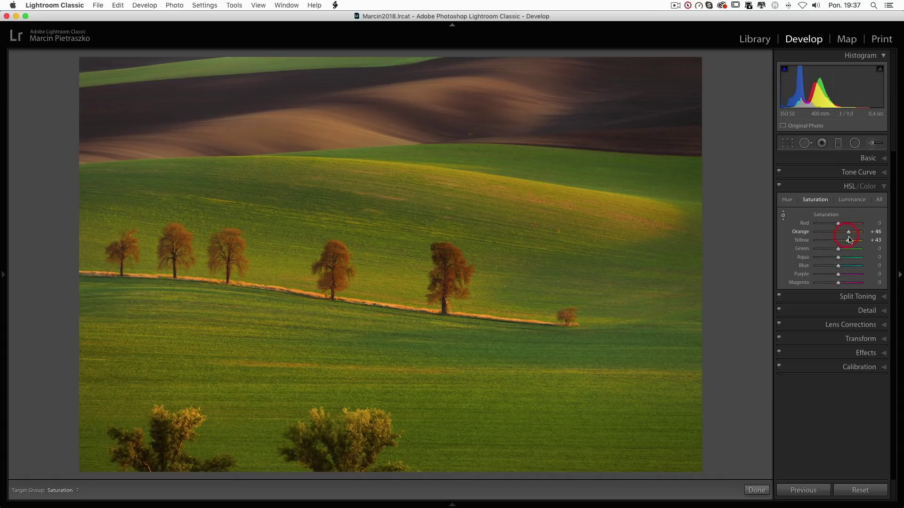
pyautogui.moveTo(572, 200)
pyautogui.mouseDown()
pyautogui.moveTo(571, 265)
pyautogui.moveTo(568, 188)
pyautogui.moveTo(571, 196)
pyautogui.mouseUp()
# Show the Basic panel, zoom 1:1 on a tree to inspect foliage detail, then return to Fit
pyautogui.click(855, 160)
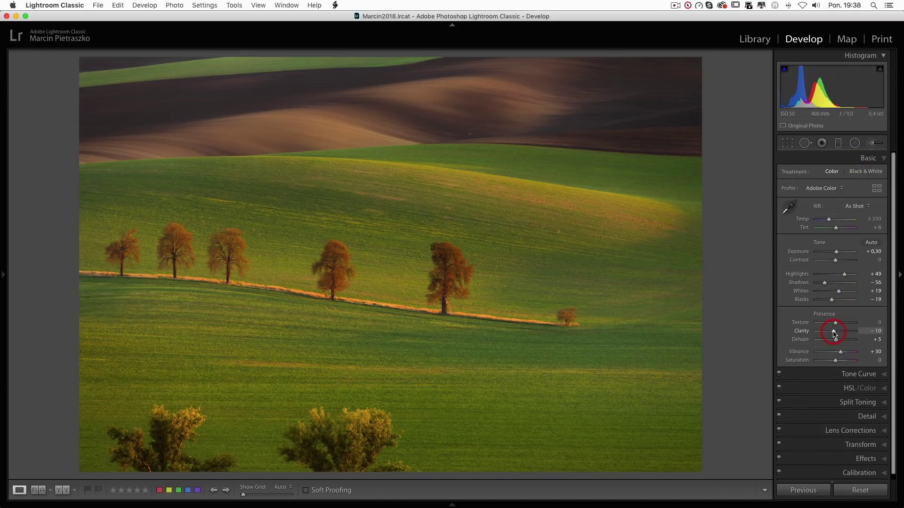
pyautogui.click(446, 267)
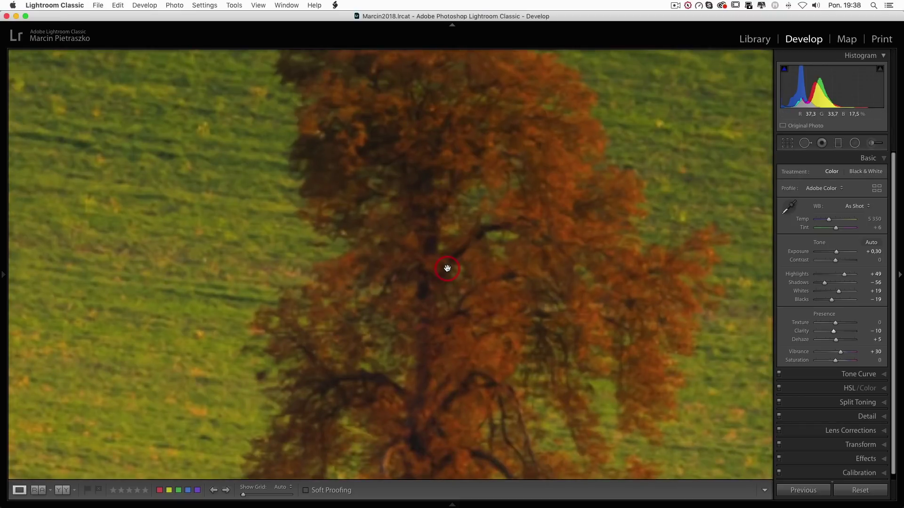
pyautogui.click(488, 203)
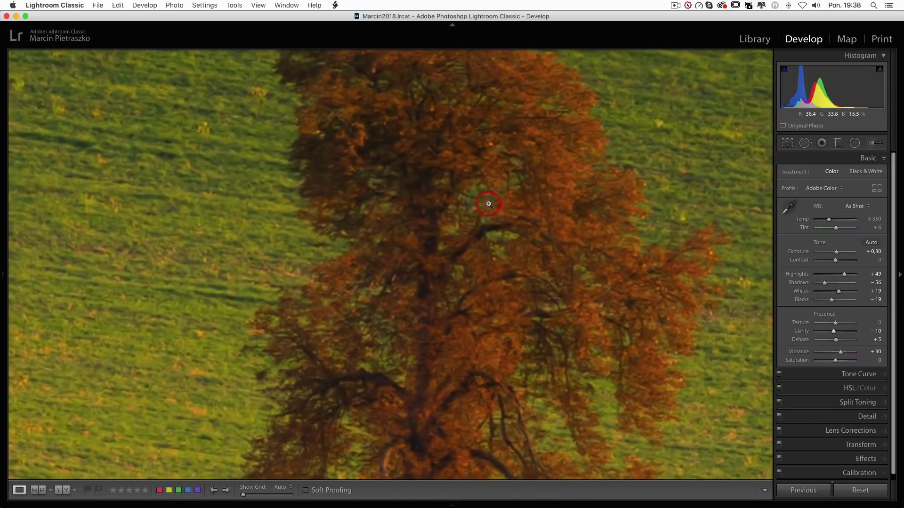
pyautogui.click(488, 203)
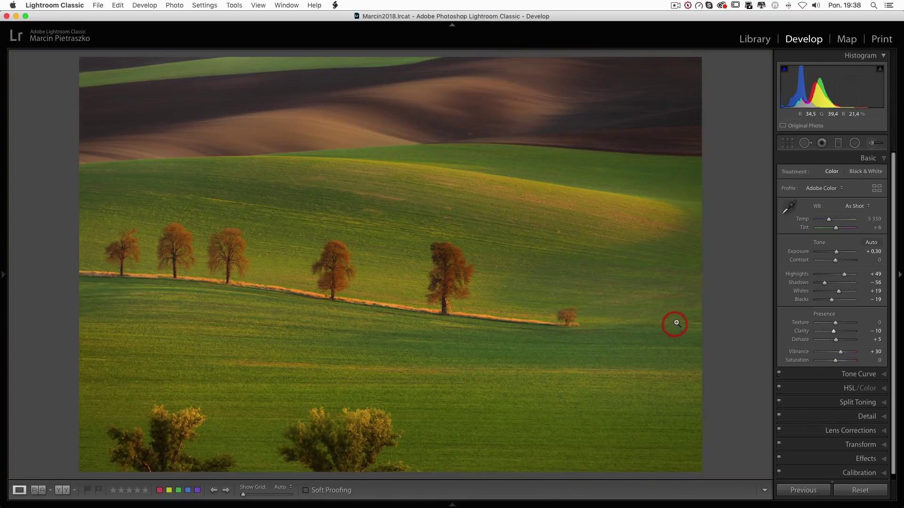
# Crop the photo to 16 x 9, positioning it to keep the tree row, and apply
pyautogui.click(787, 149)
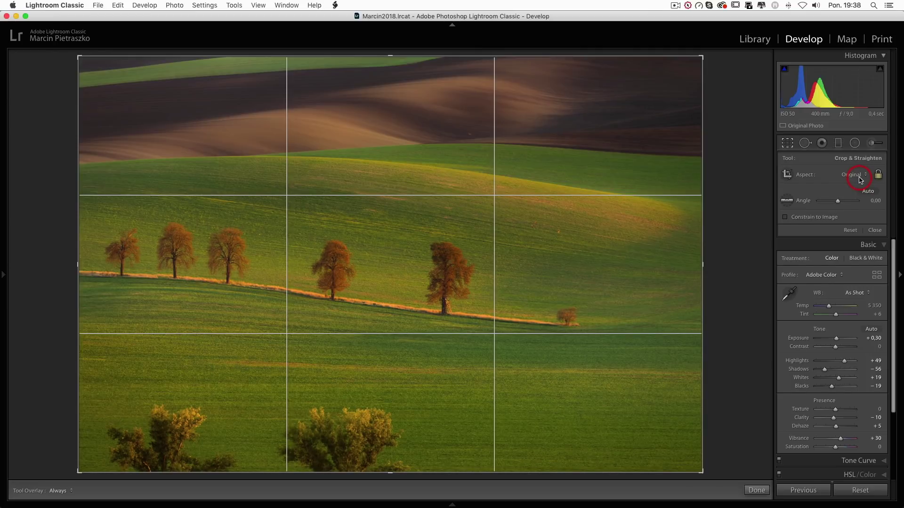
pyautogui.click(858, 178)
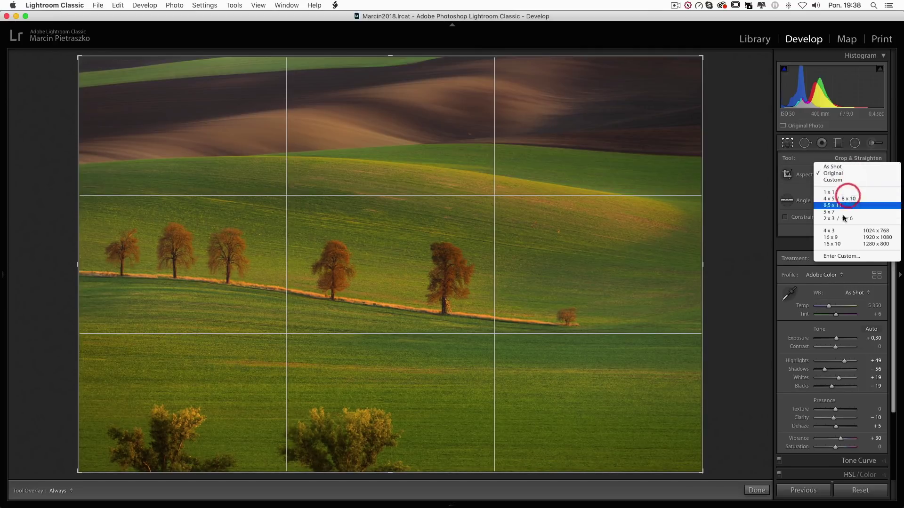
pyautogui.click(840, 238)
pyautogui.moveTo(561, 244); pyautogui.dragTo(565, 289)
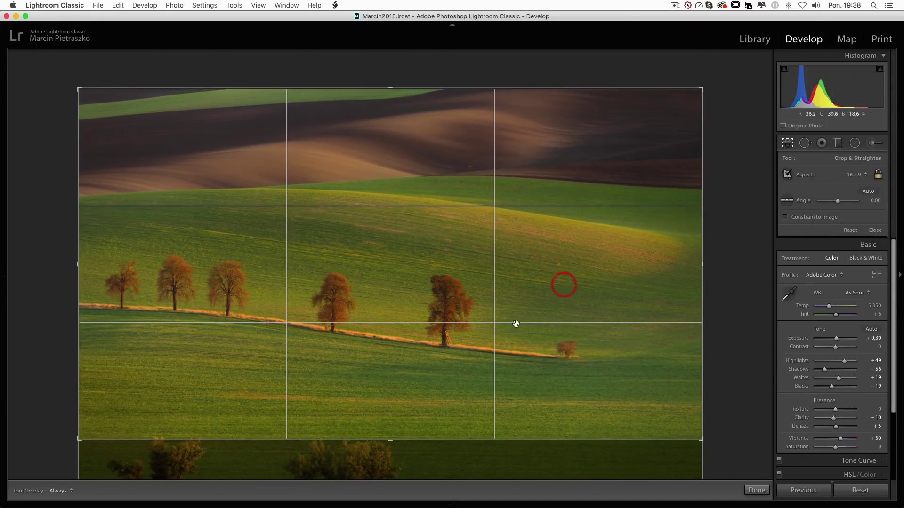
pyautogui.moveTo(394, 440); pyautogui.dragTo(395, 439)
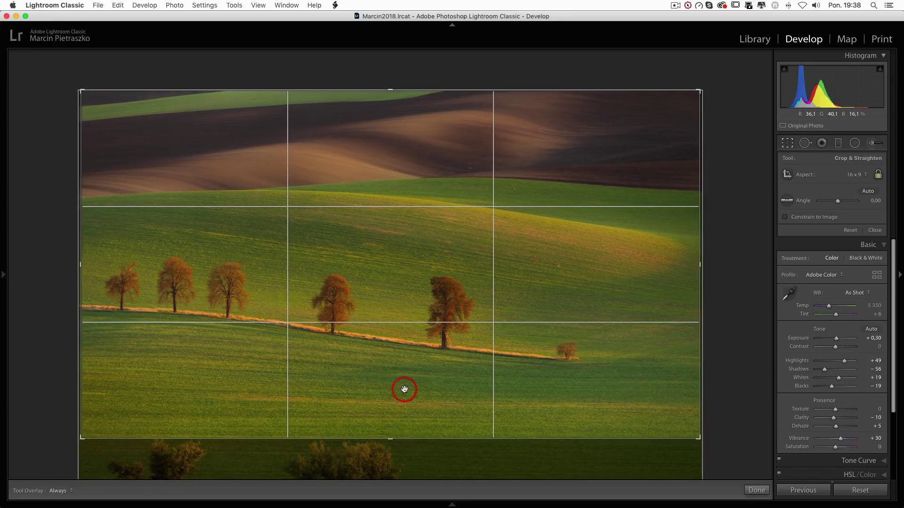
pyautogui.moveTo(404, 389); pyautogui.dragTo(414, 389)
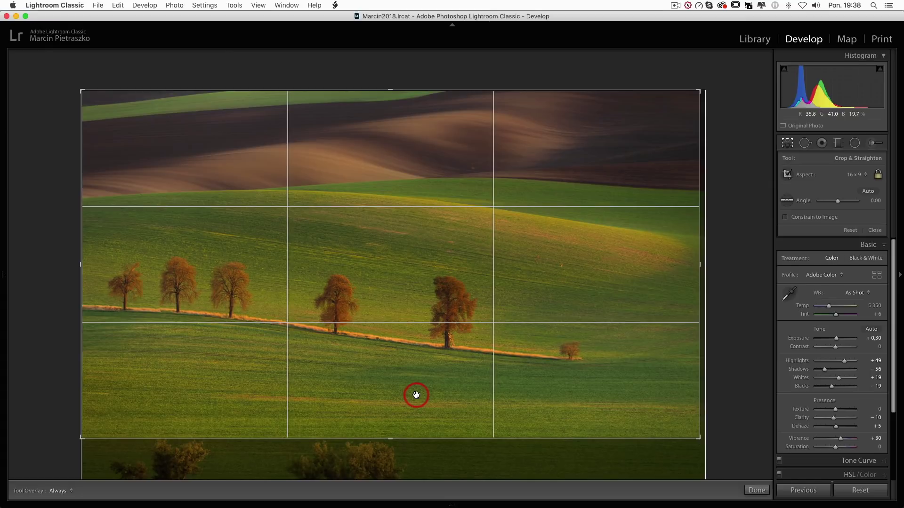
pyautogui.press('Return')
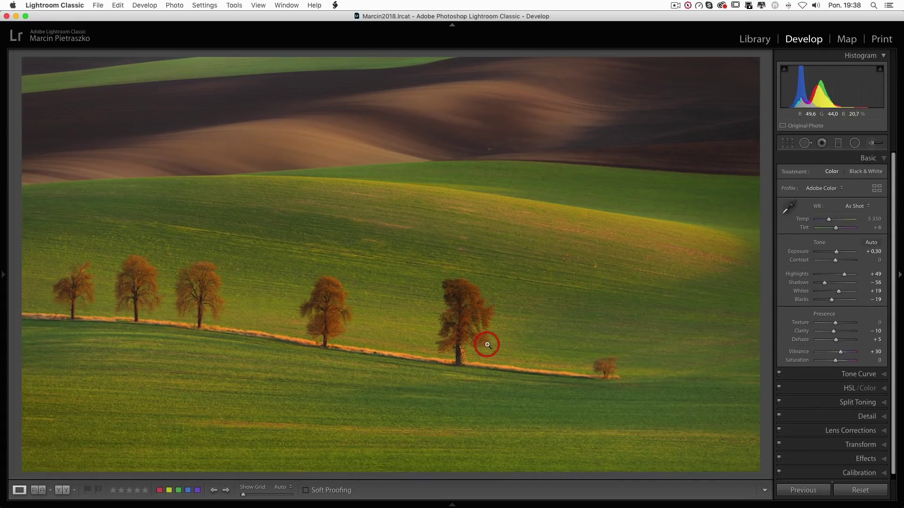
pyautogui.click(456, 303)
# Set Sharpening Masking in the Detail panel to 73 so only edges get sharpened
pyautogui.click(457, 305)
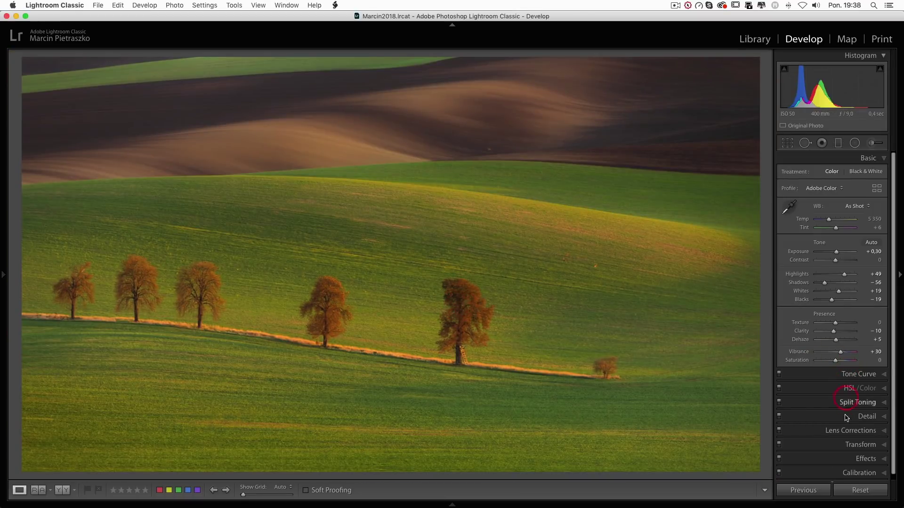
pyautogui.click(850, 431)
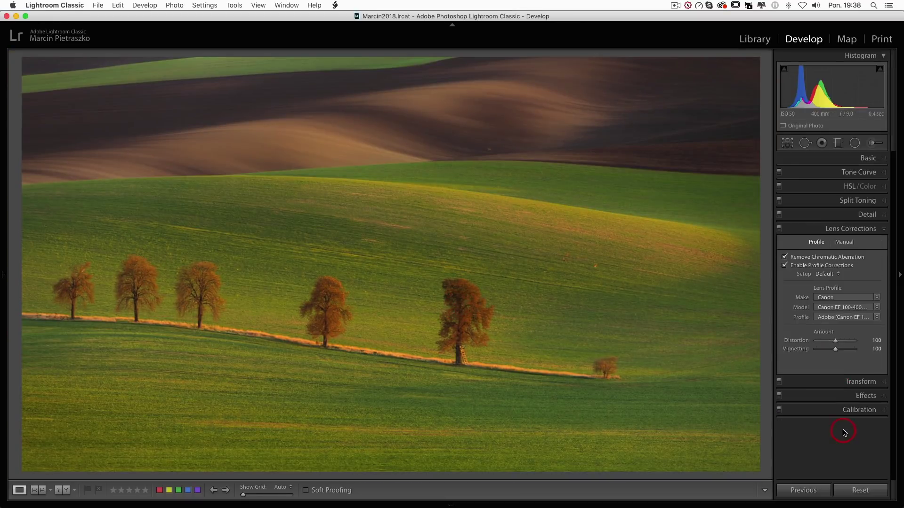
pyautogui.click(841, 217)
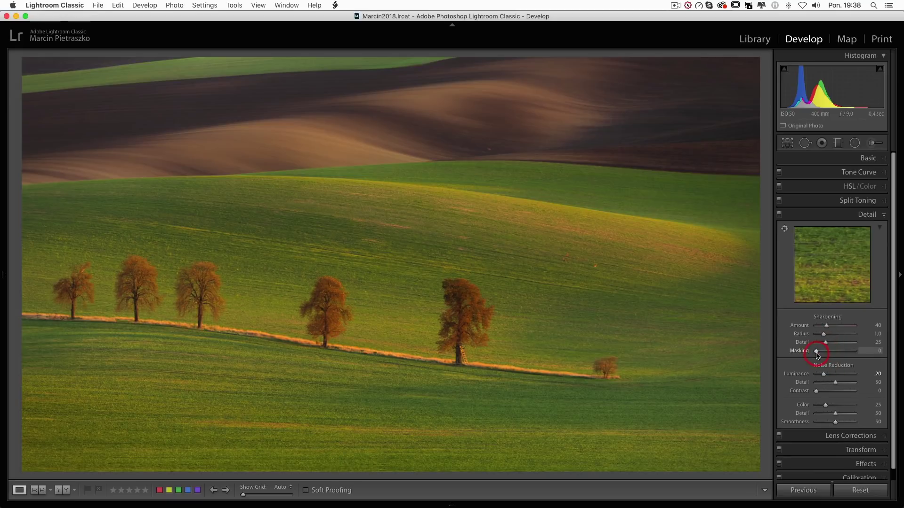
pyautogui.moveTo(817, 352)
pyautogui.mouseDown()
pyautogui.moveTo(860, 354)
pyautogui.moveTo(844, 354)
pyautogui.mouseUp()
pyautogui.click(795, 354)
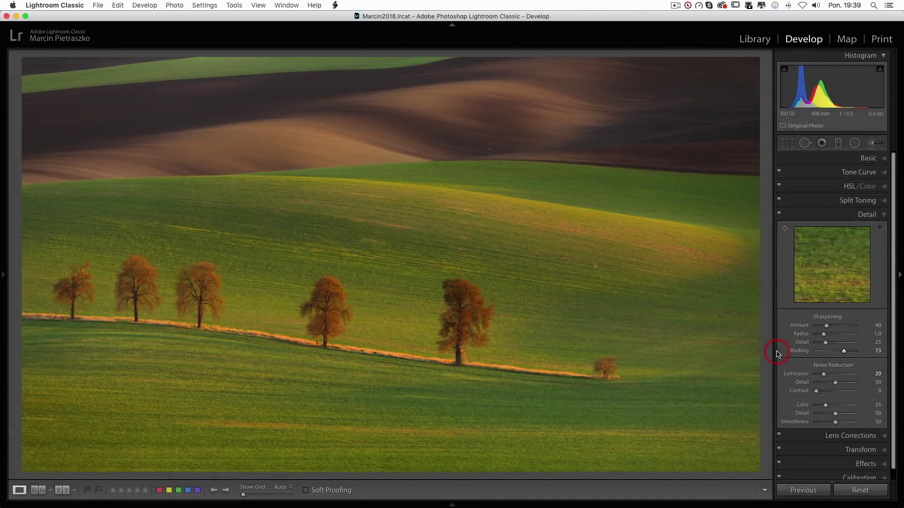
# In the Basic panel, try Exposure +0.20, then restore it to +0.30
pyautogui.click(866, 158)
pyautogui.click(837, 252)
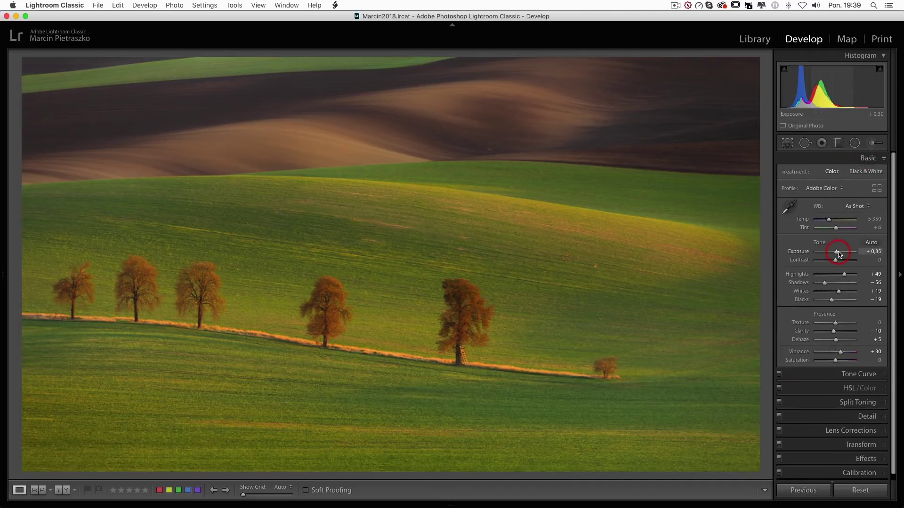
pyautogui.moveTo(838, 254); pyautogui.dragTo(838, 254)
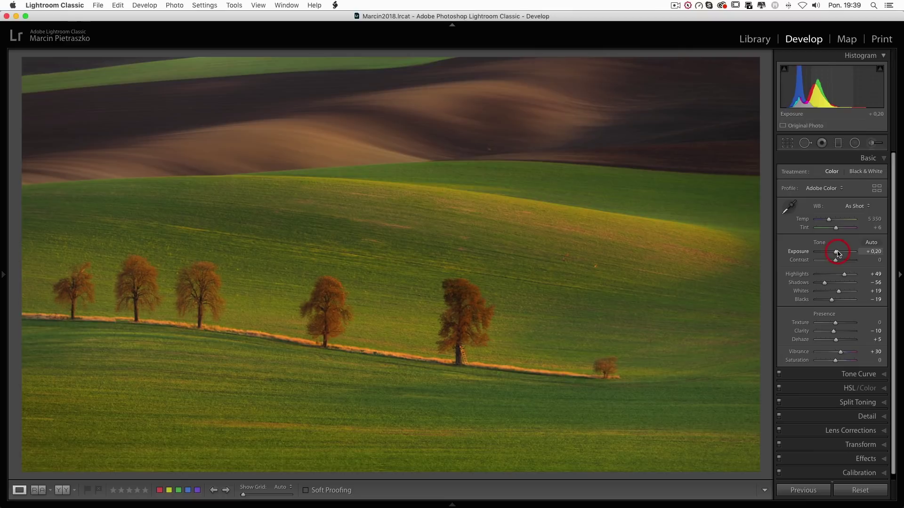
pyautogui.moveTo(838, 253); pyautogui.dragTo(839, 252)
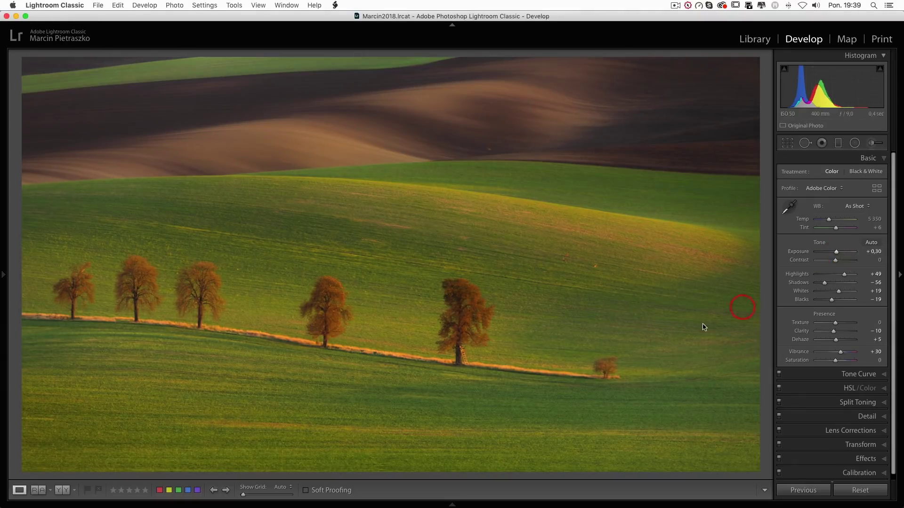
# Zoom 1:1 on several areas of the field to check for dust spots
pyautogui.click(594, 261)
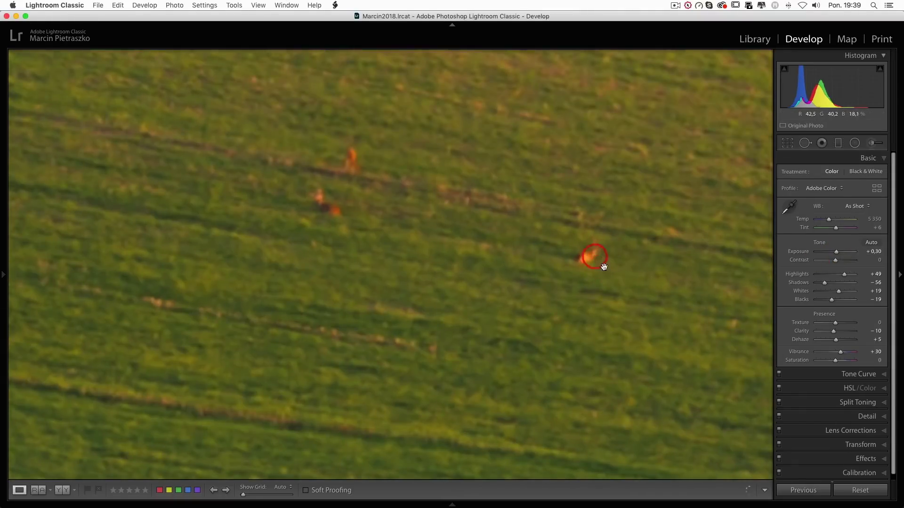
pyautogui.click(591, 255)
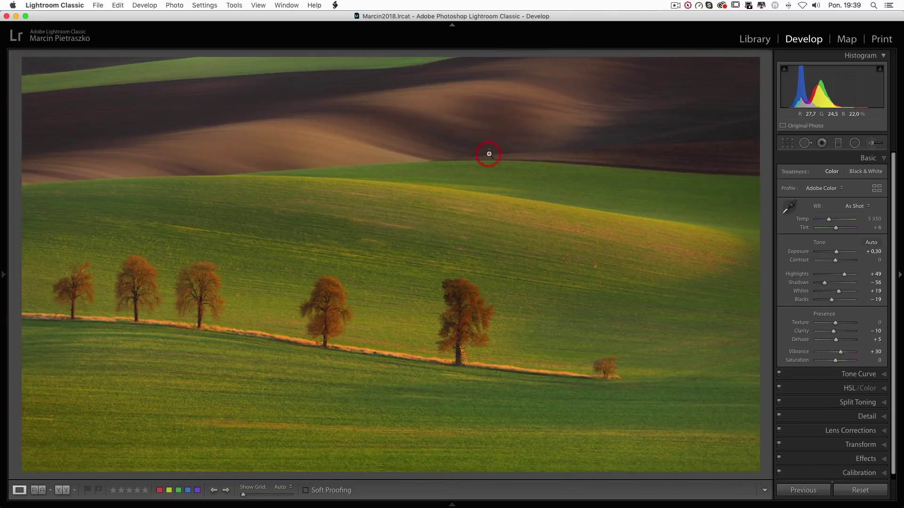
pyautogui.click(489, 155)
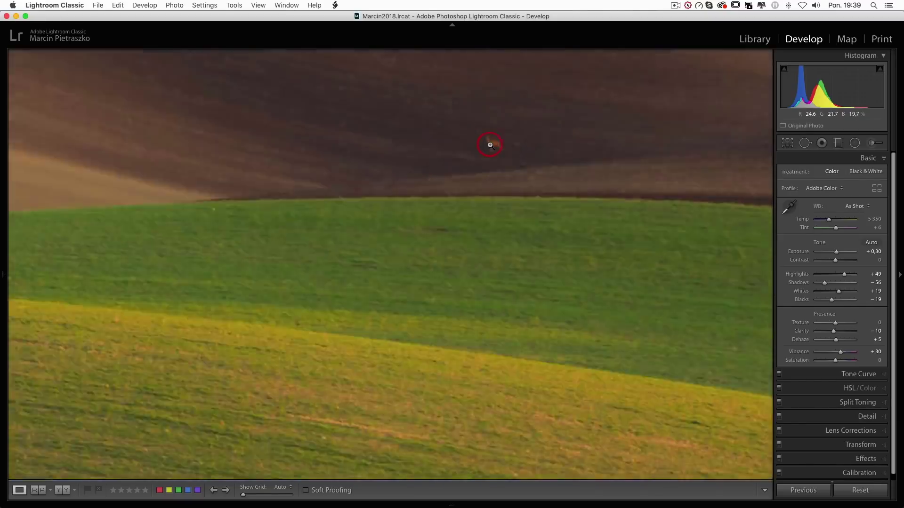
pyautogui.click(488, 143)
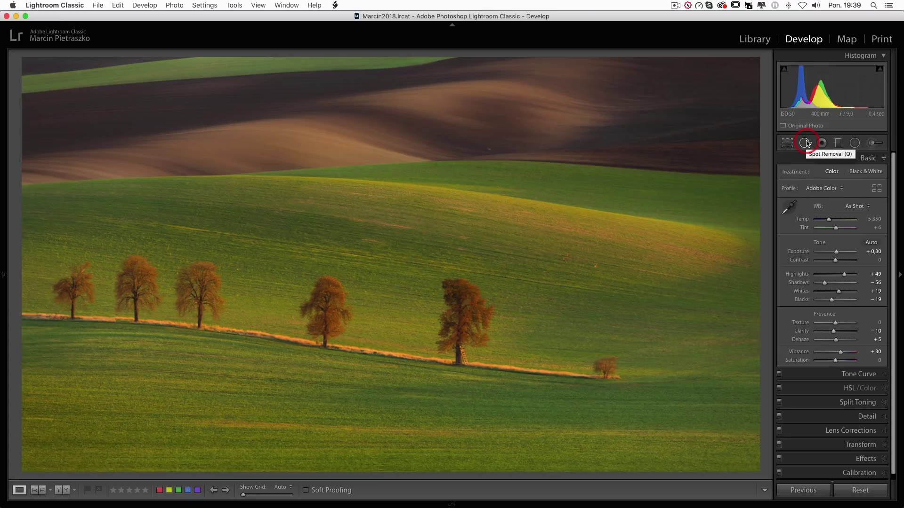
# Heal two small blemishes on the green hillside with Spot Removal in Heal mode
pyautogui.click(805, 144)
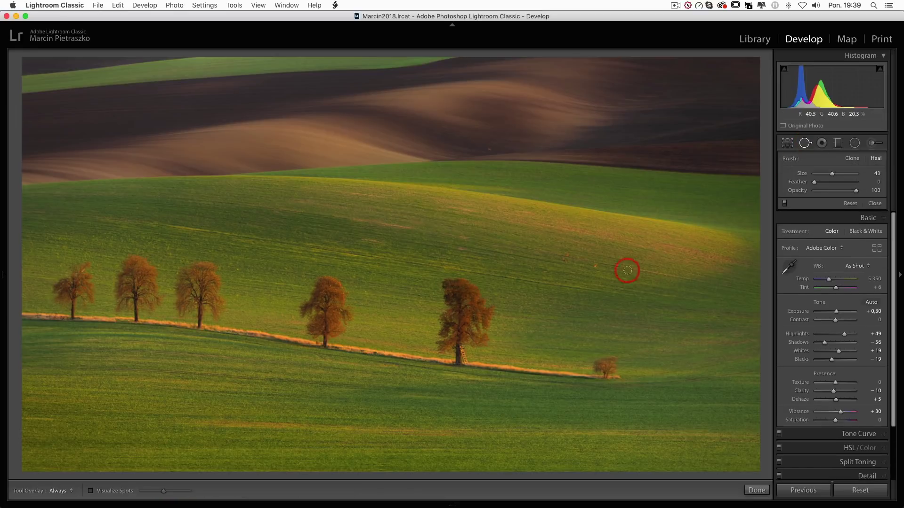
pyautogui.click(596, 266)
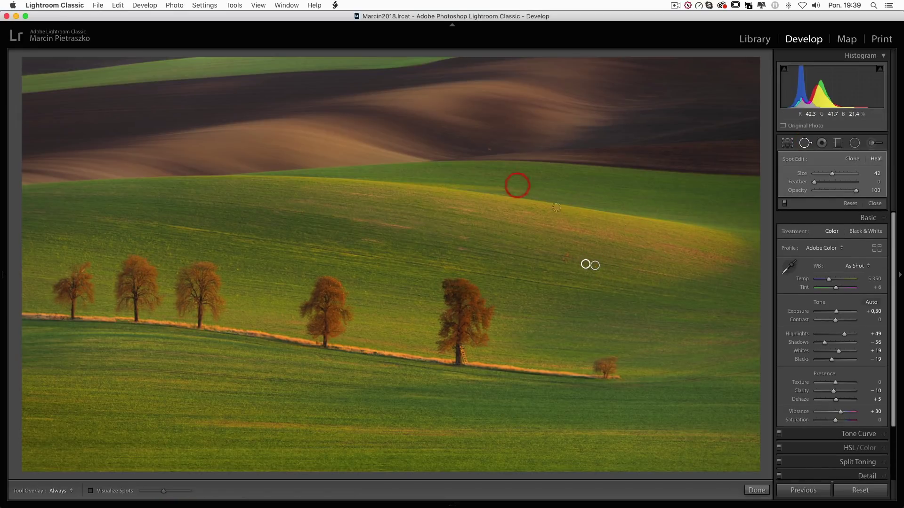
pyautogui.click(490, 149)
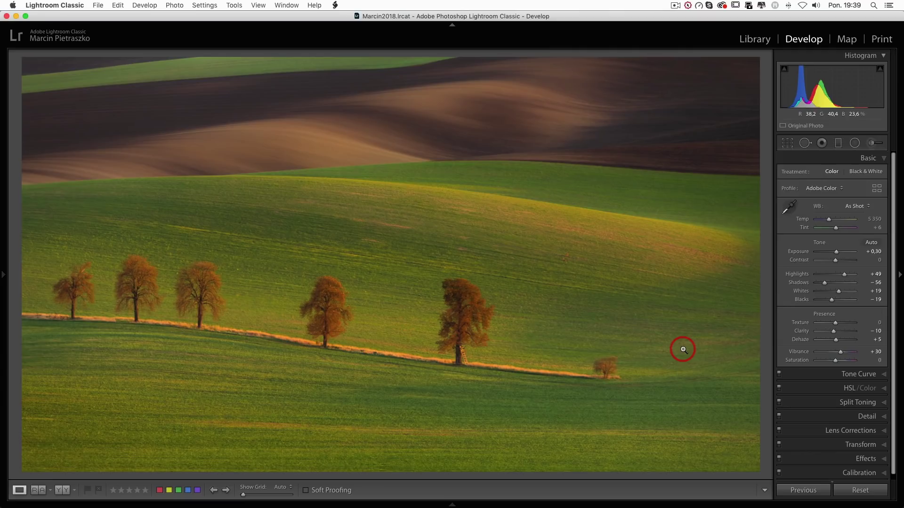
pyautogui.press('\\')
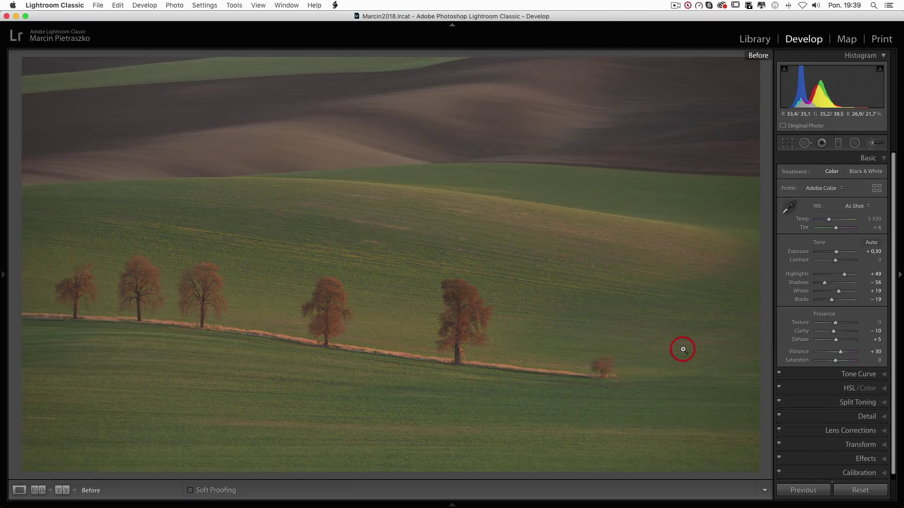
pyautogui.press('\\')
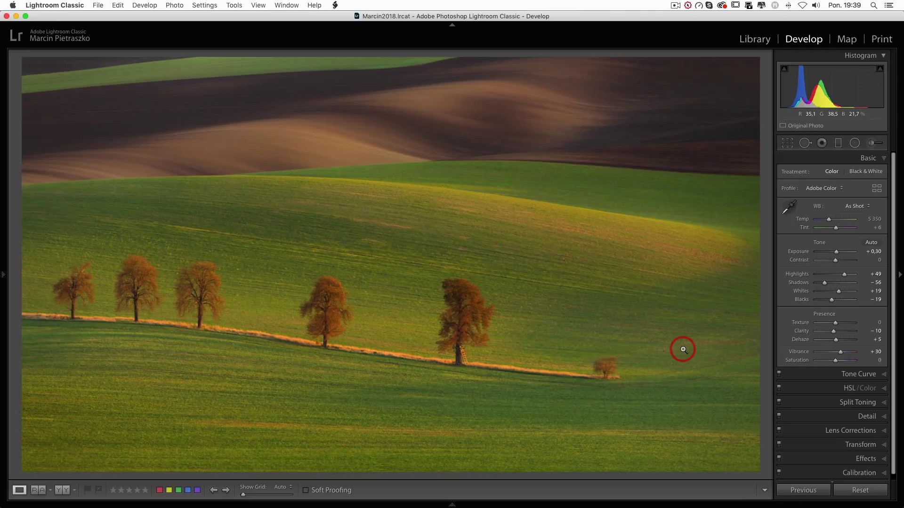